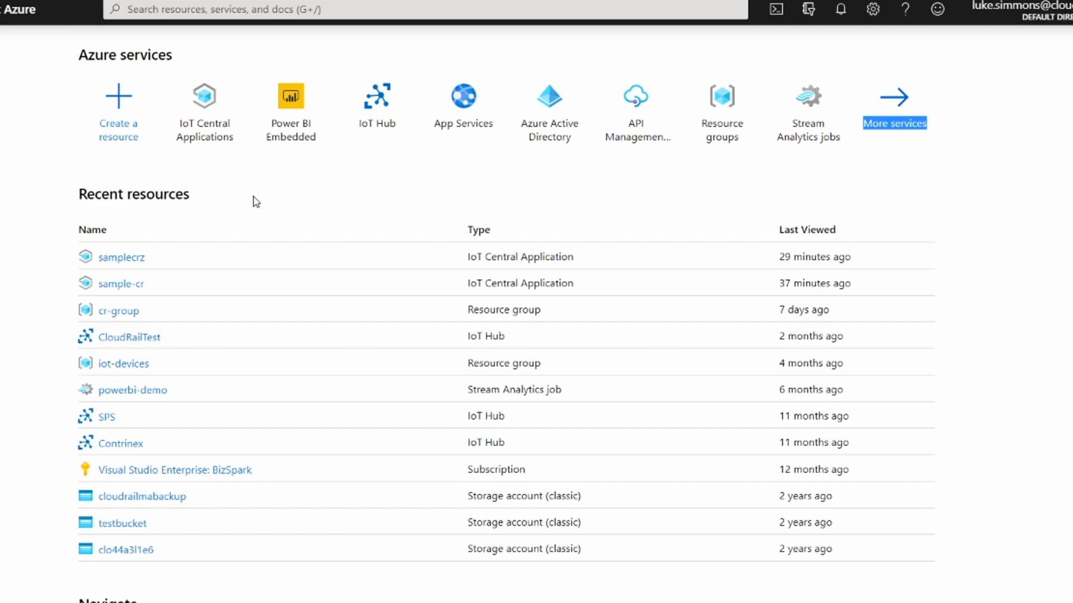
Start creating a new resource from the Azure home page
left_click(118, 109)
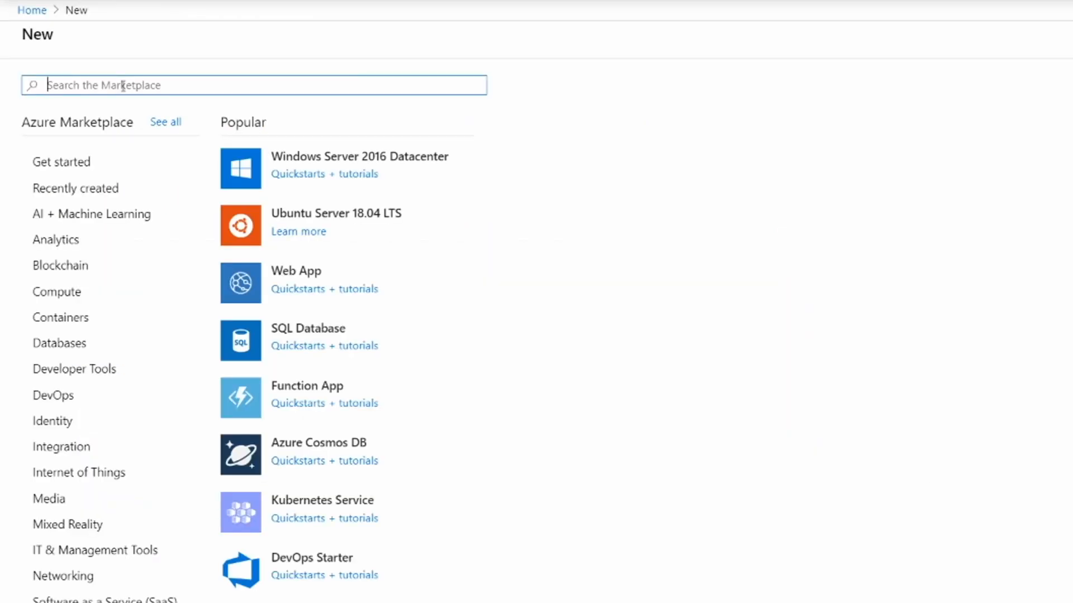
type("Iot Central")
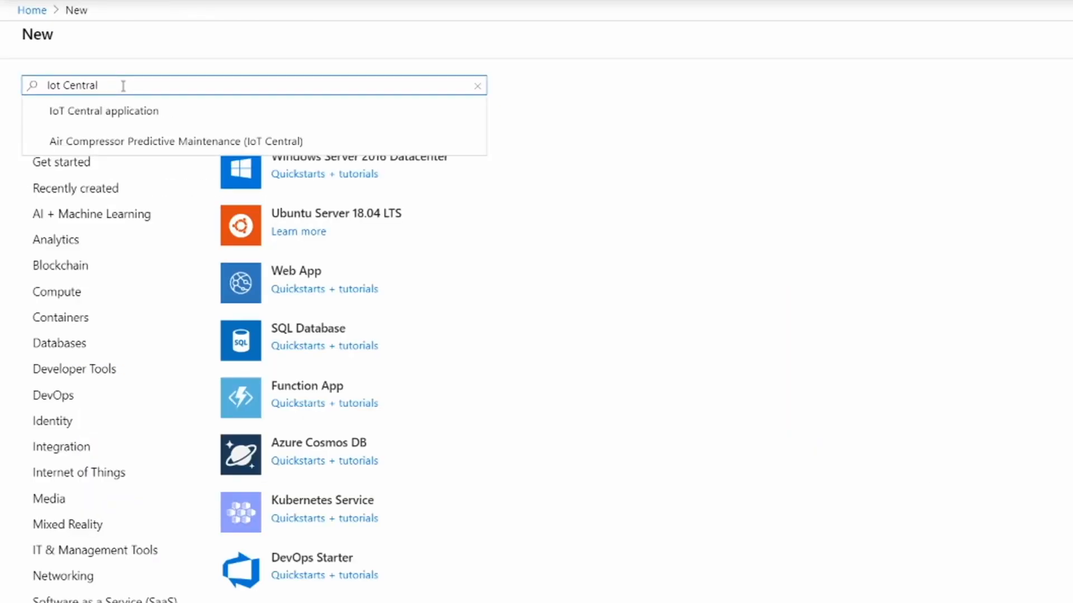
Choose the IoT Central application from the Marketplace and begin creating it
left_click(206, 111)
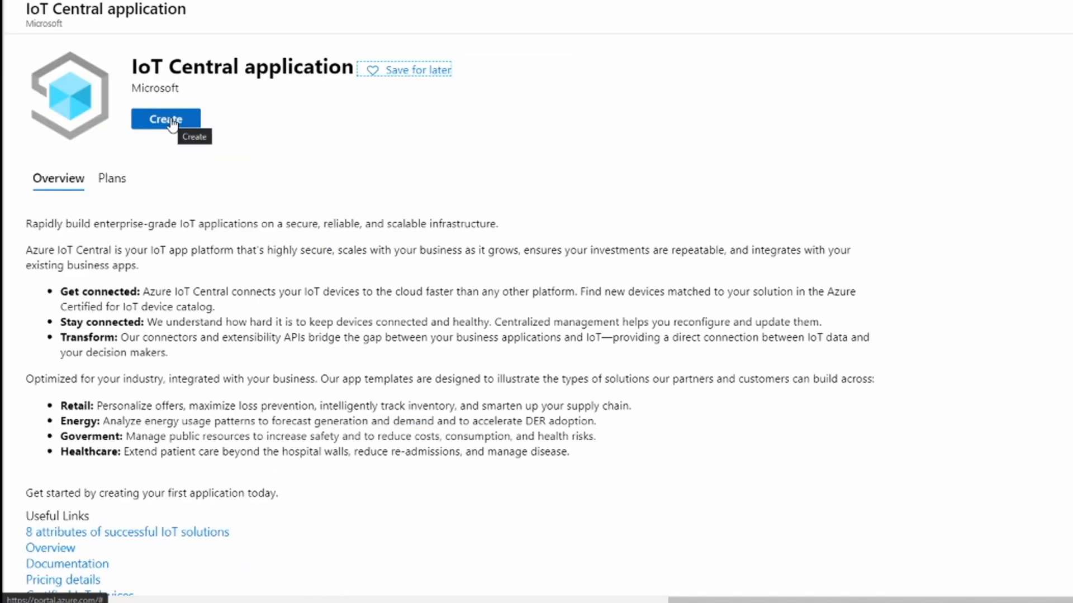
left_click(167, 119)
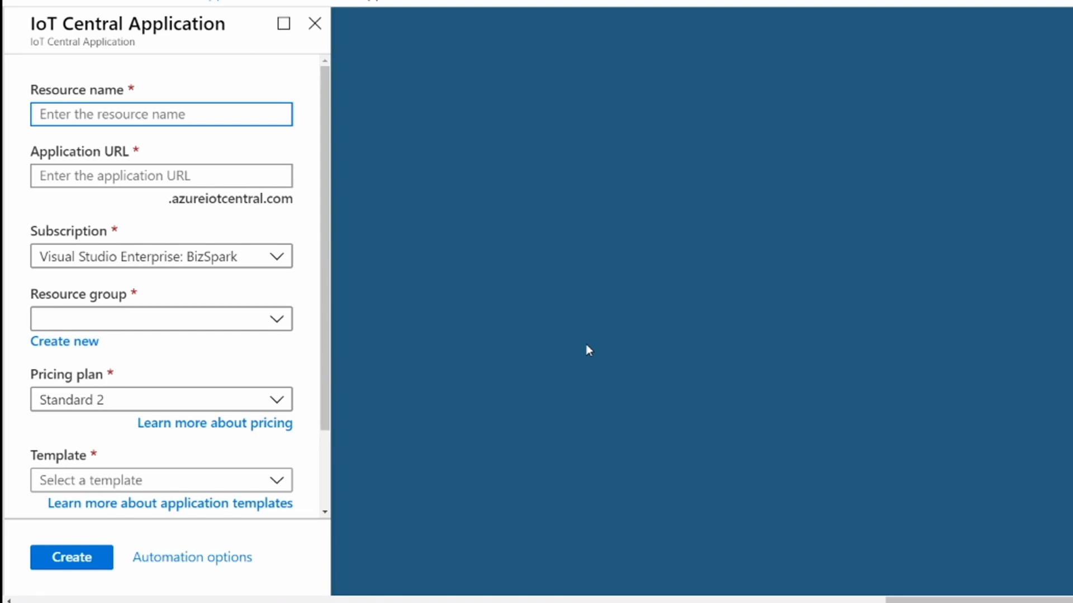
type("te")
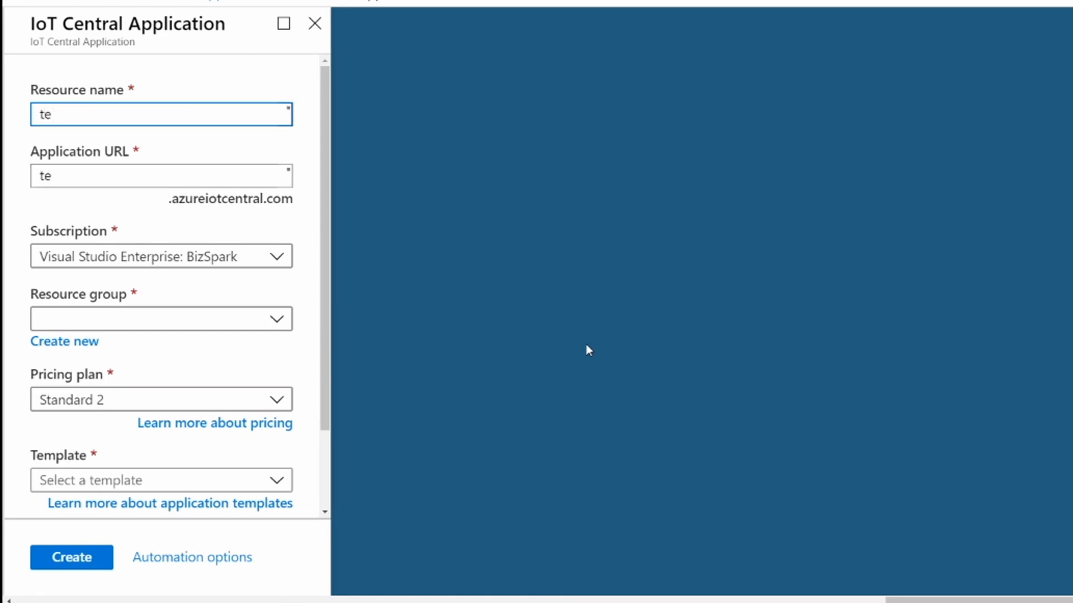
type("mp")
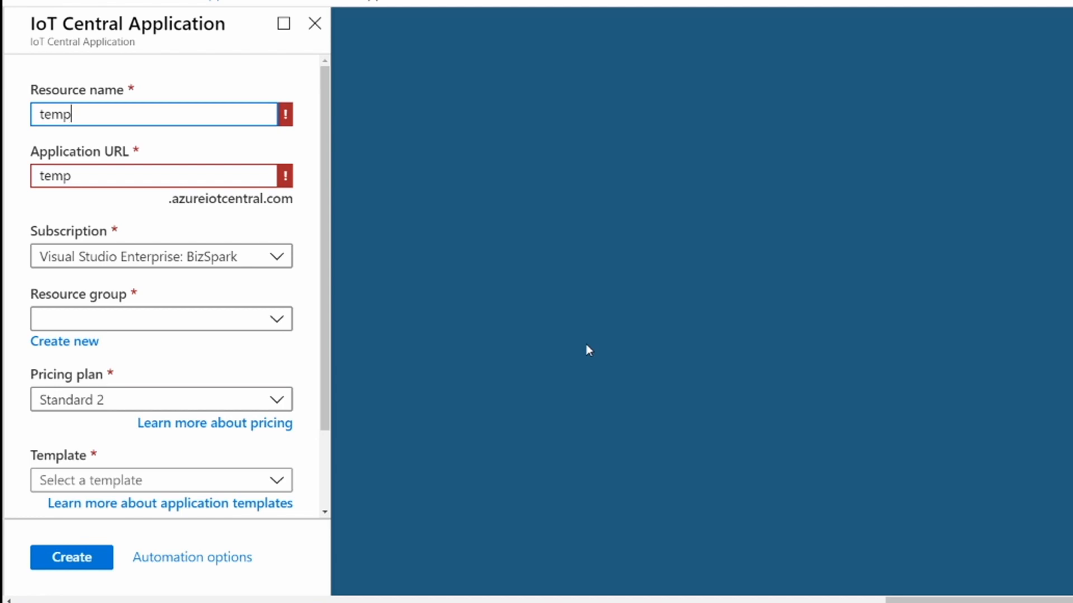
type("-app")
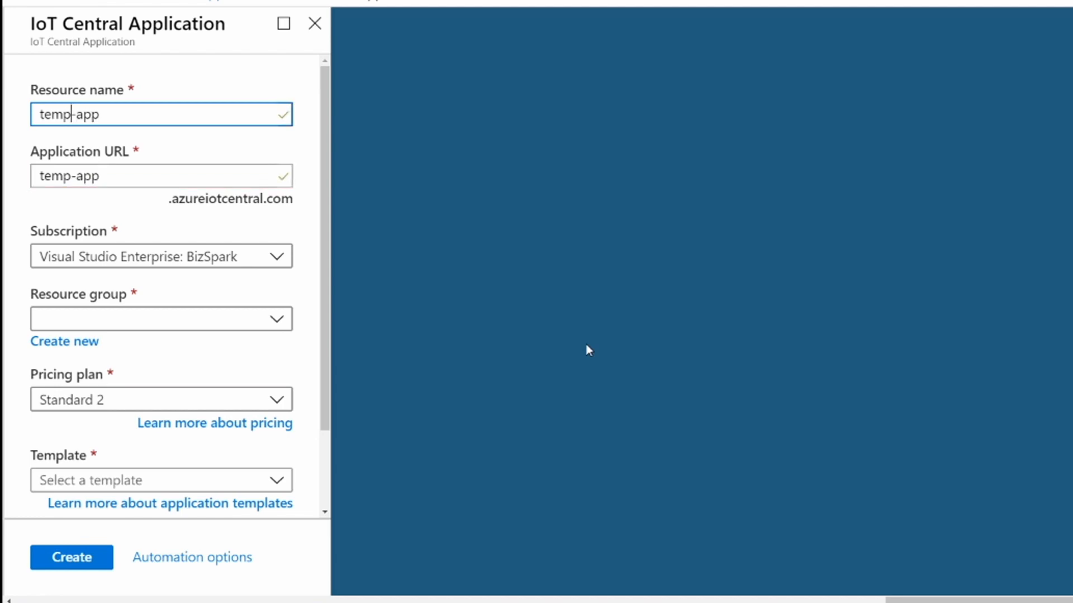
type("erature")
Name the app temperature-app and assign it to the cr-group resource group
key("Tab")
key("Tab")
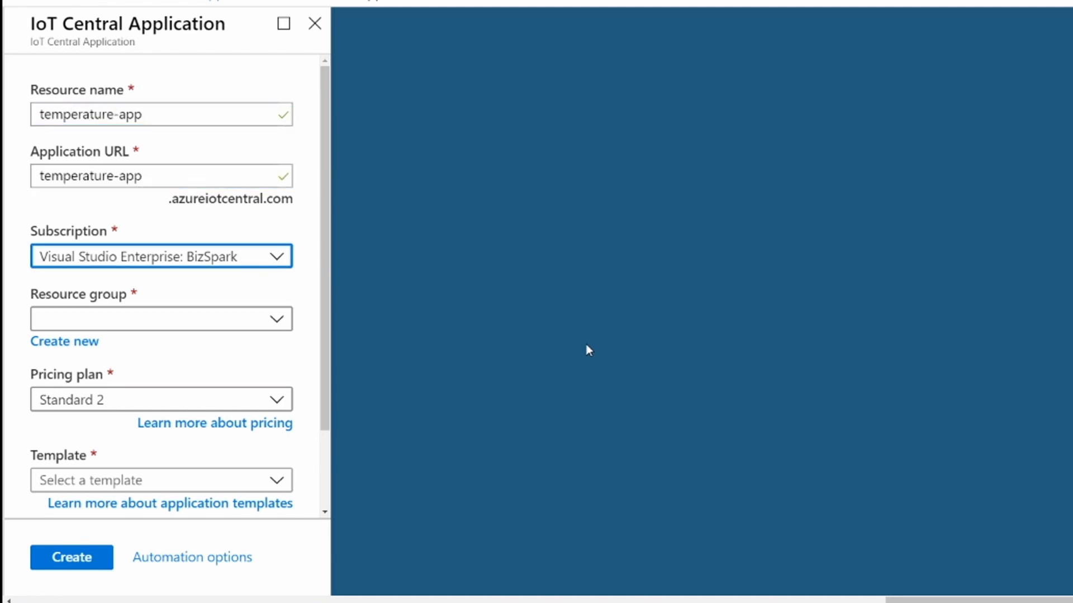
left_click(232, 326)
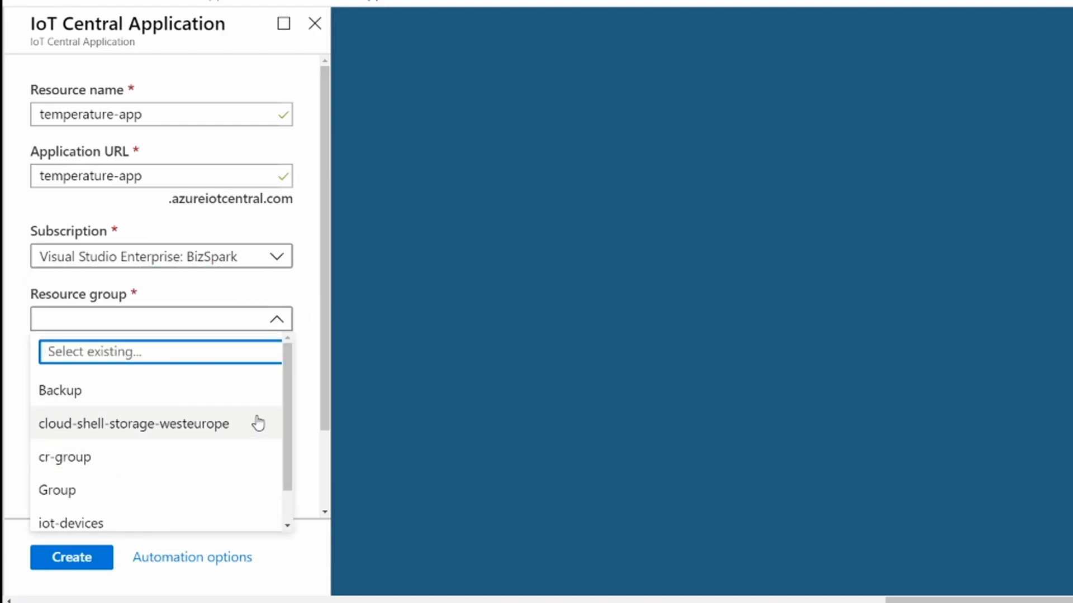
left_click(257, 401)
left_click(241, 322)
left_click(158, 155)
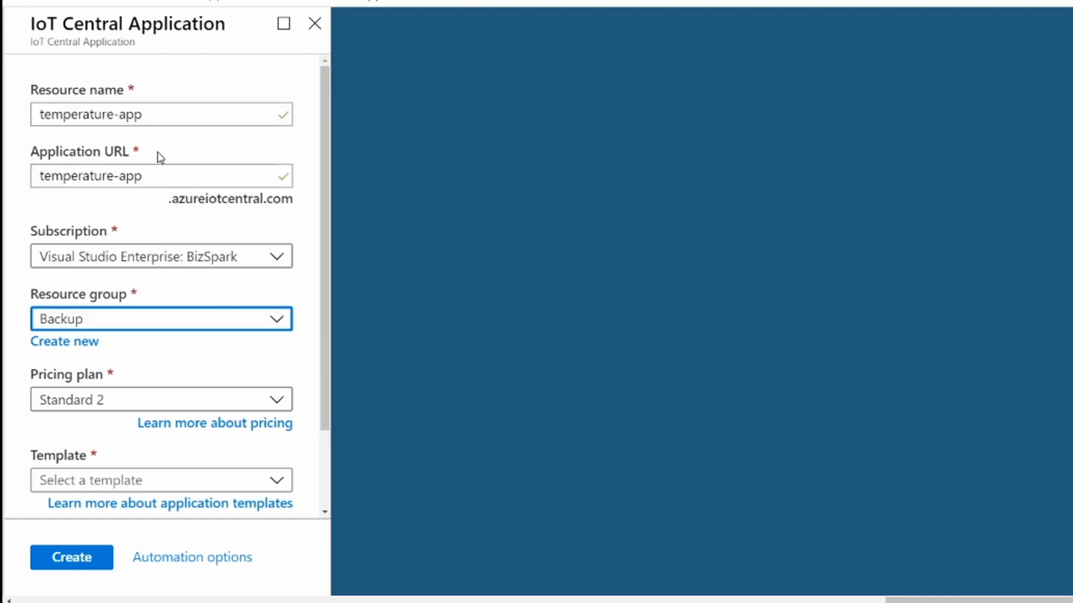
scroll(321, 307, "down", 2)
Keep the Standard 2 plan, choose the Custom application template and submit the deployment
left_click(109, 304)
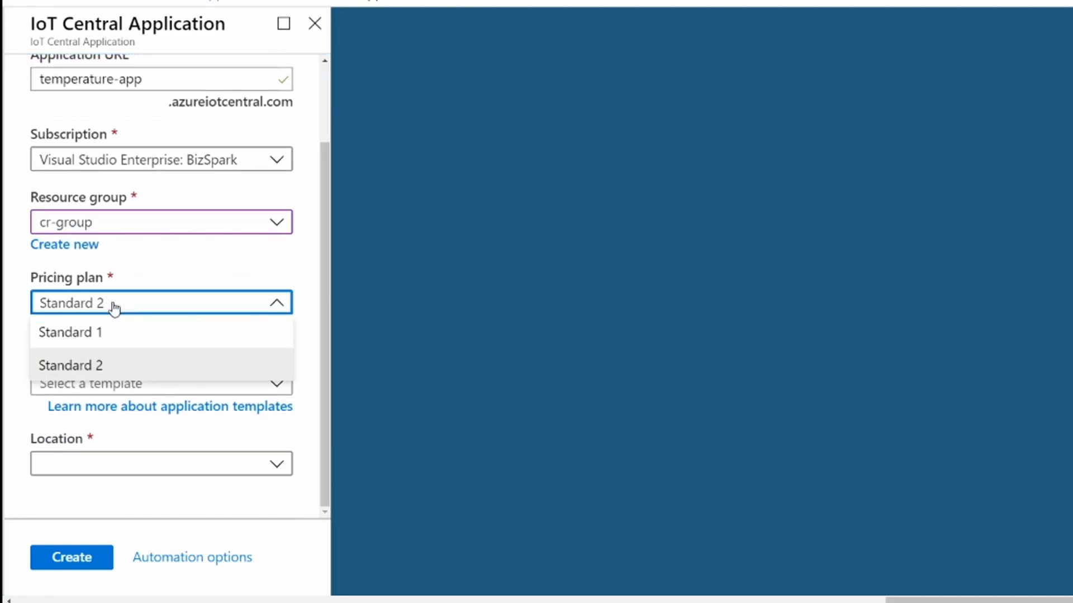
left_click(189, 276)
left_click(231, 384)
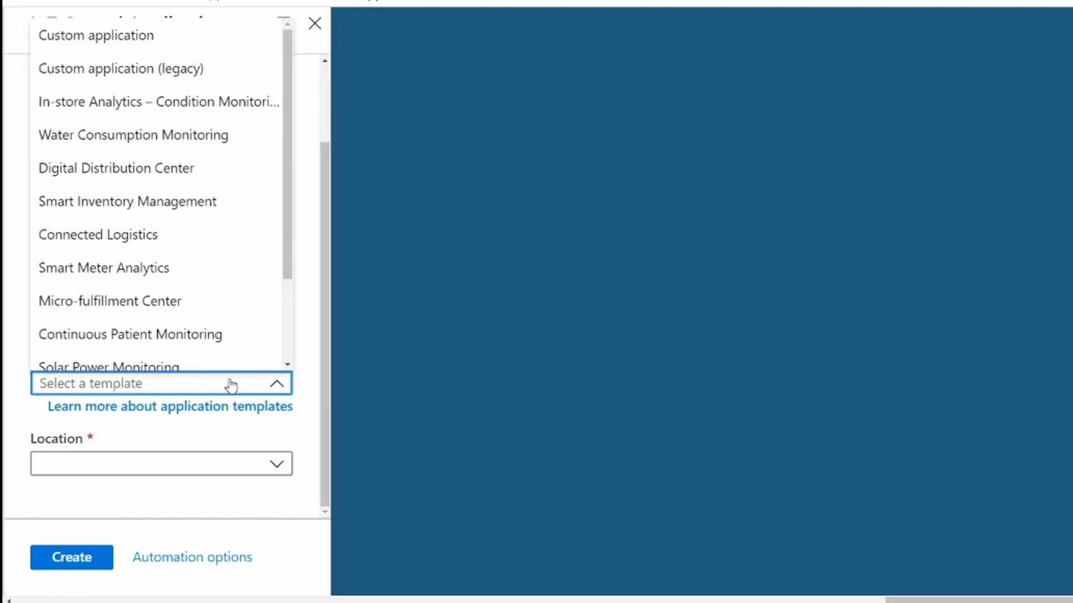
left_click(129, 38)
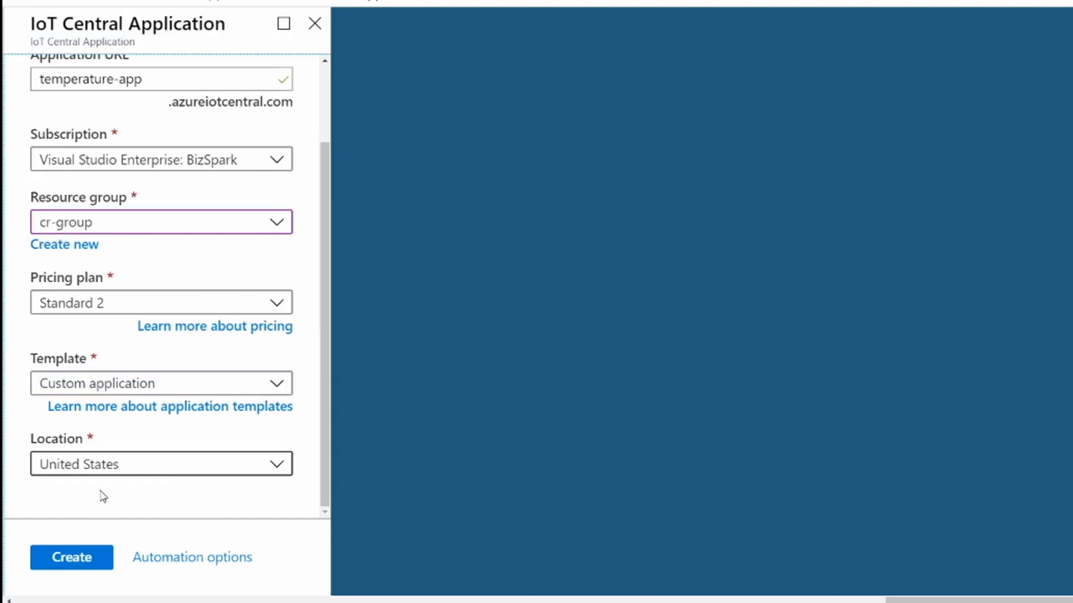
left_click(72, 563)
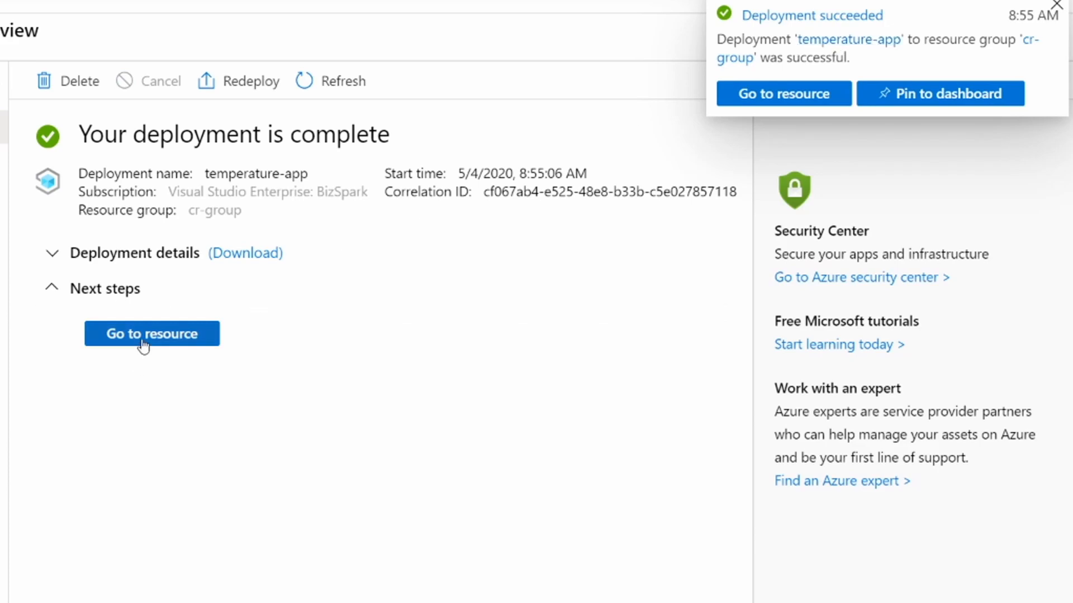
Go to the deployed temperature-app resource and copy its application URL
left_click(152, 334)
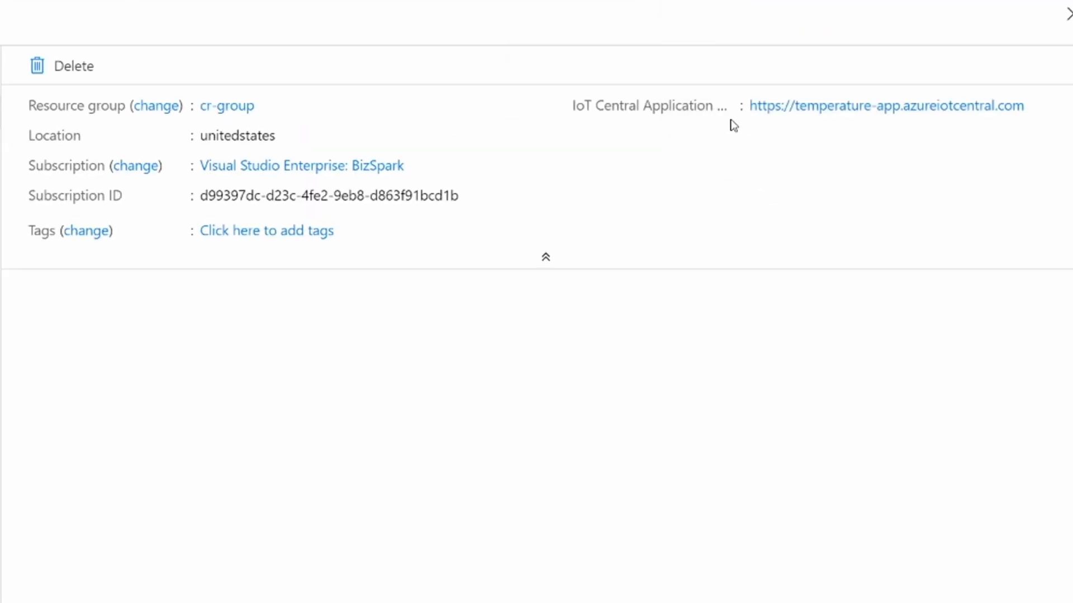
mouse_move(885, 106)
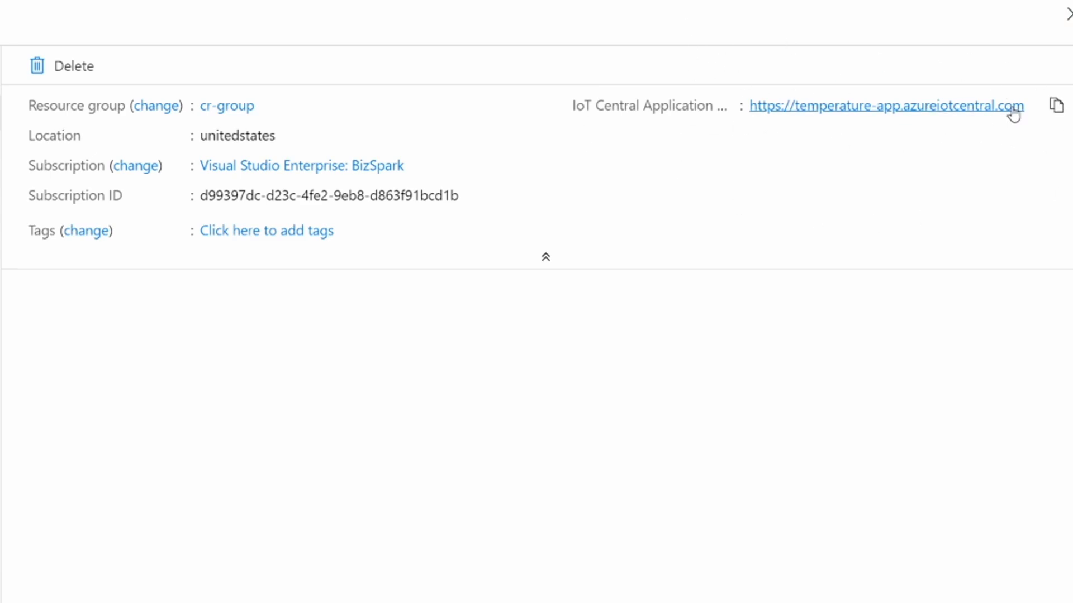
left_click(1056, 106)
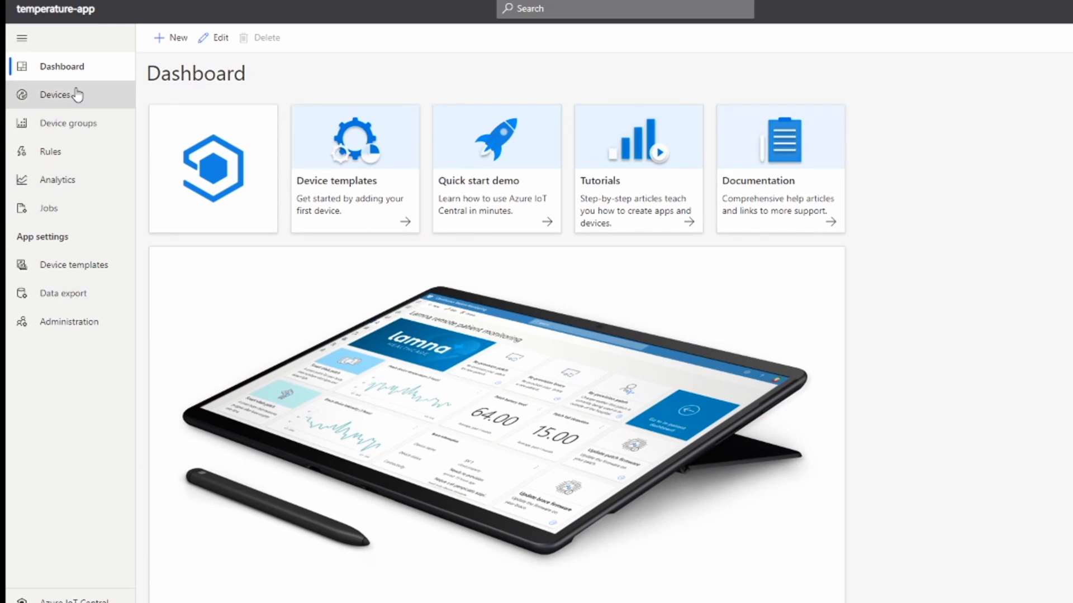
Check the empty Devices list, then reach API tokens under Administration
left_click(97, 101)
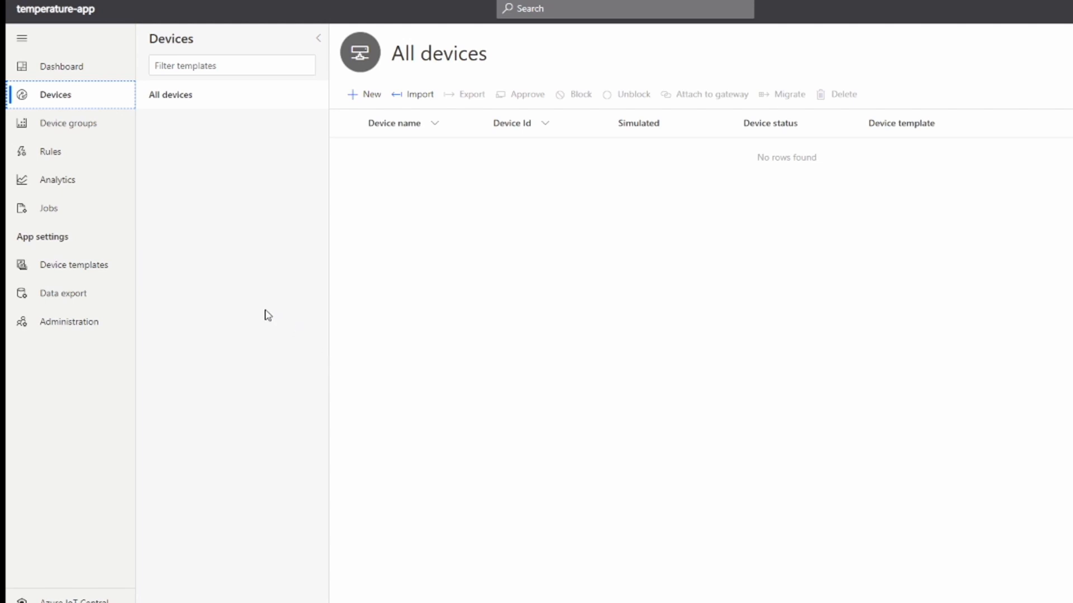
left_click(109, 322)
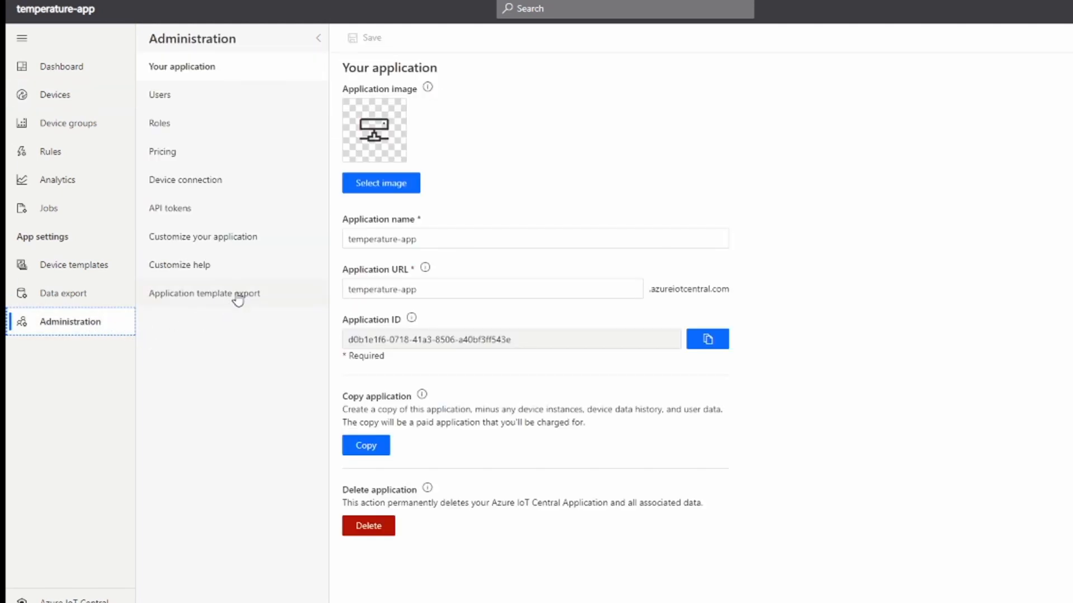
left_click(238, 215)
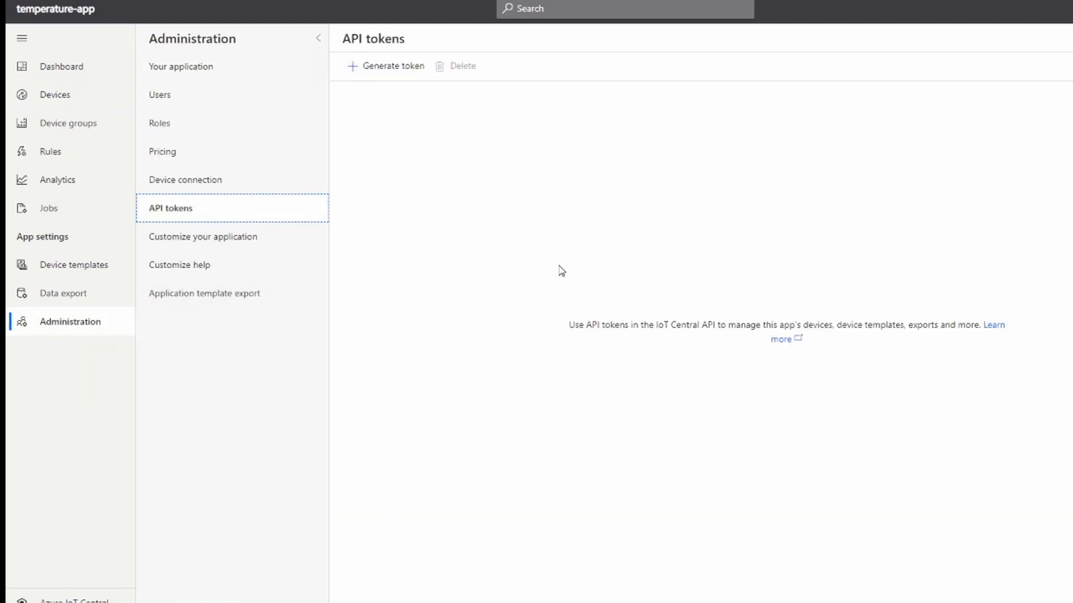
Generate an Administrator API token named cloudrail-token and copy it to the clipboard
left_click(368, 64)
left_click(563, 303)
type("cloudrai")
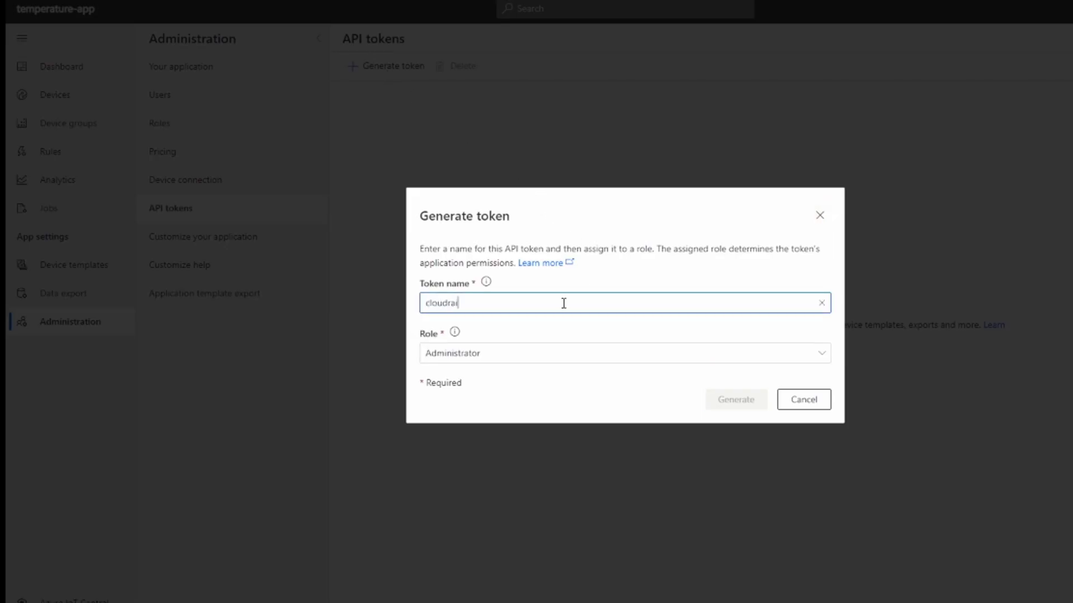
type("l-token")
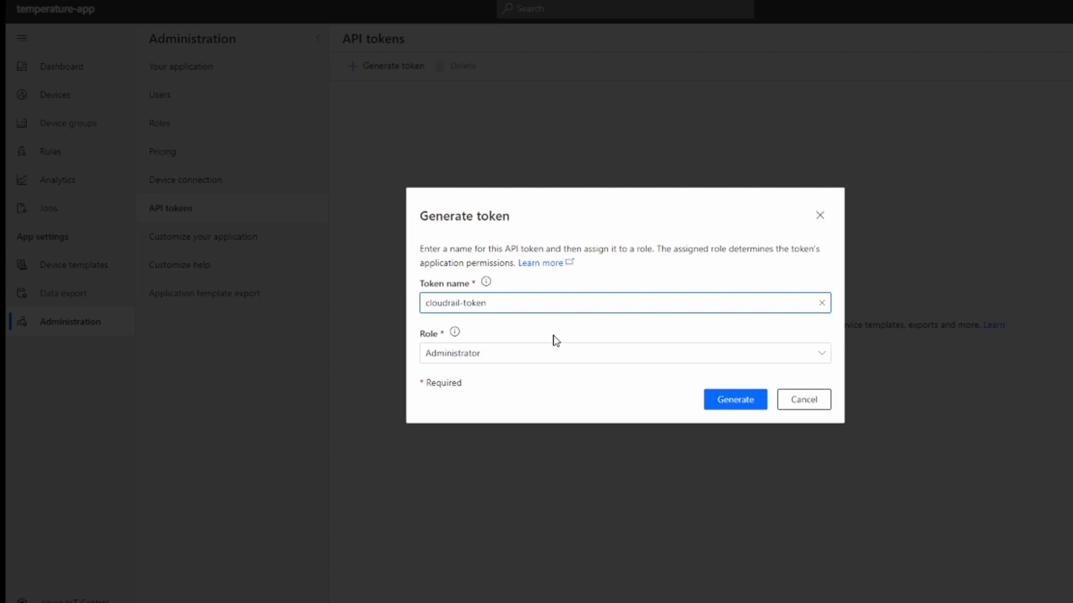
left_click(547, 356)
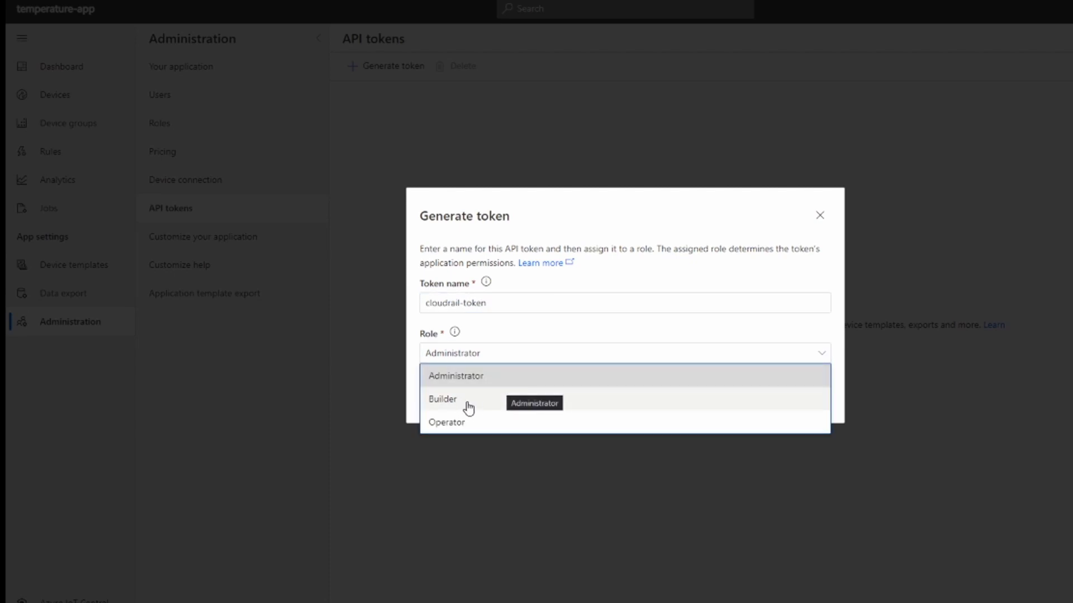
left_click(547, 328)
left_click(758, 400)
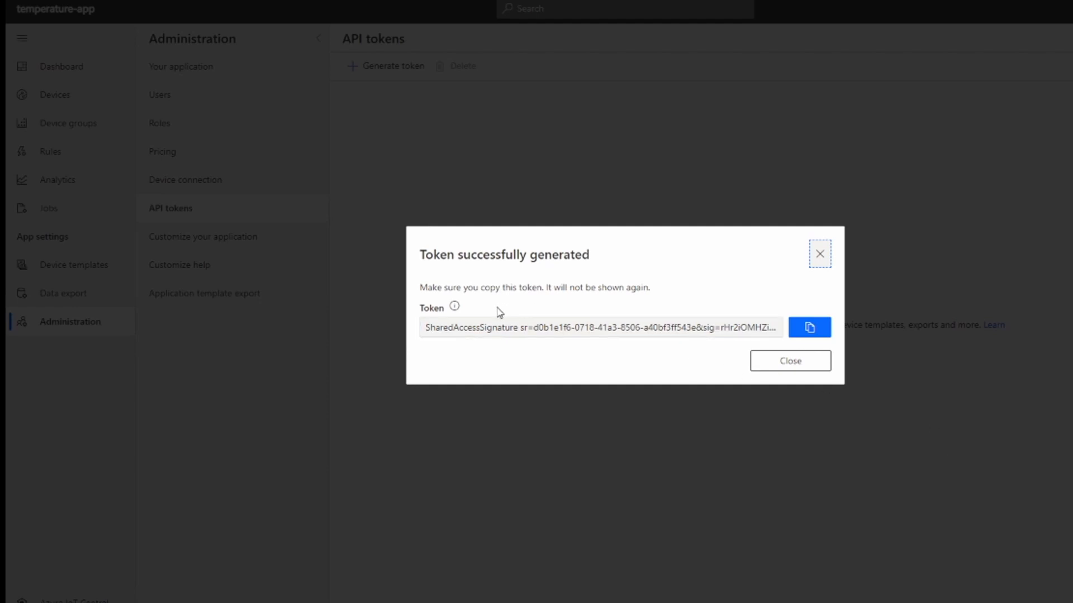
left_click(807, 328)
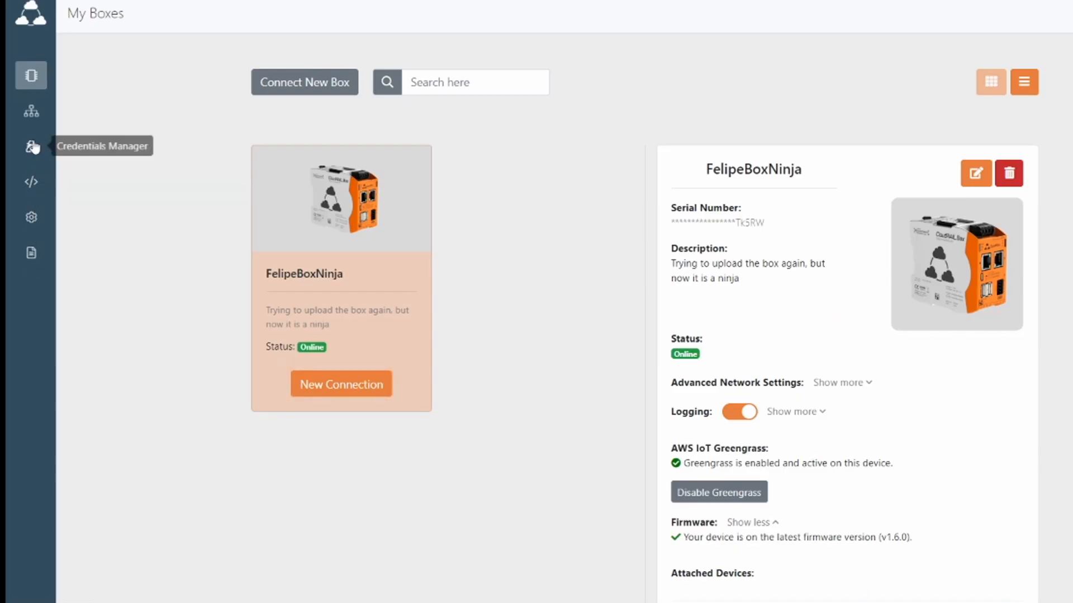
Go to CloudRail's stored cloud credentials and begin adding a new set
left_click(31, 147)
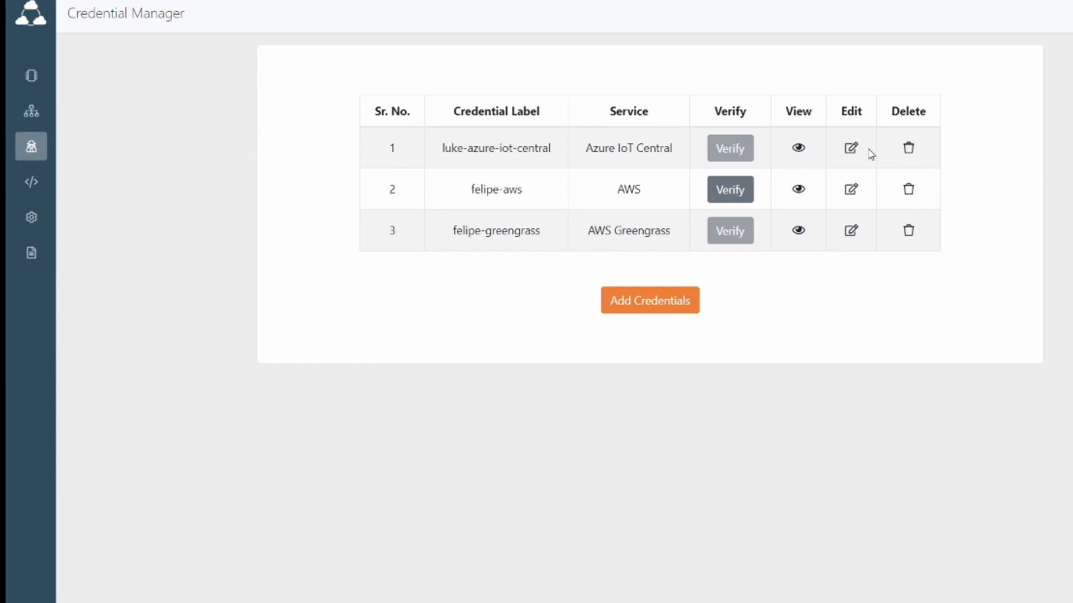
left_click(650, 300)
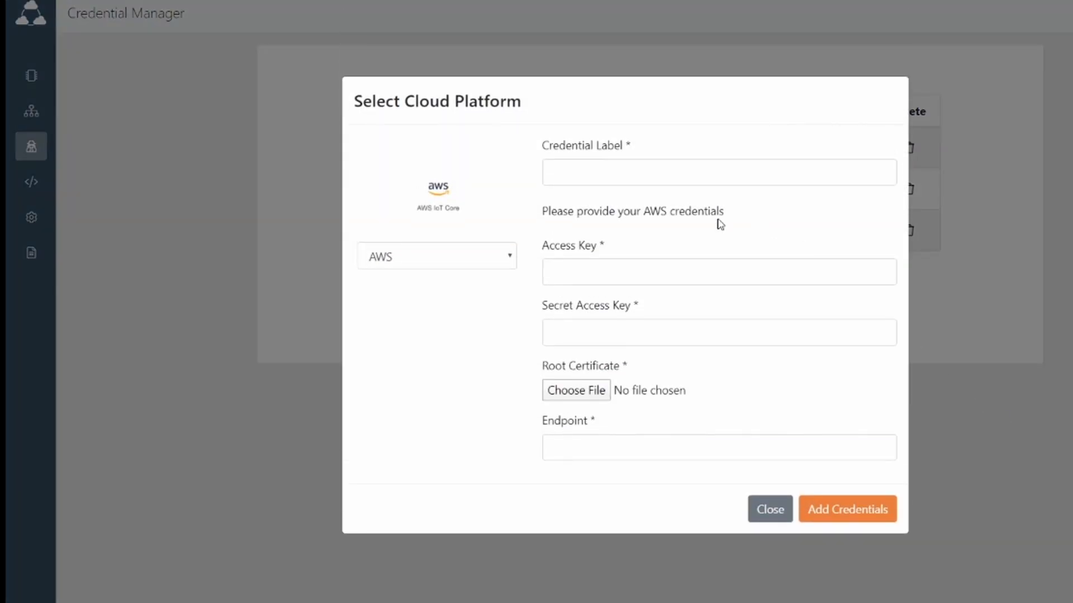
Choose Azure IoT Central, label the credential temperature-azure with subdomain temperature-app
left_click(510, 259)
left_click(491, 358)
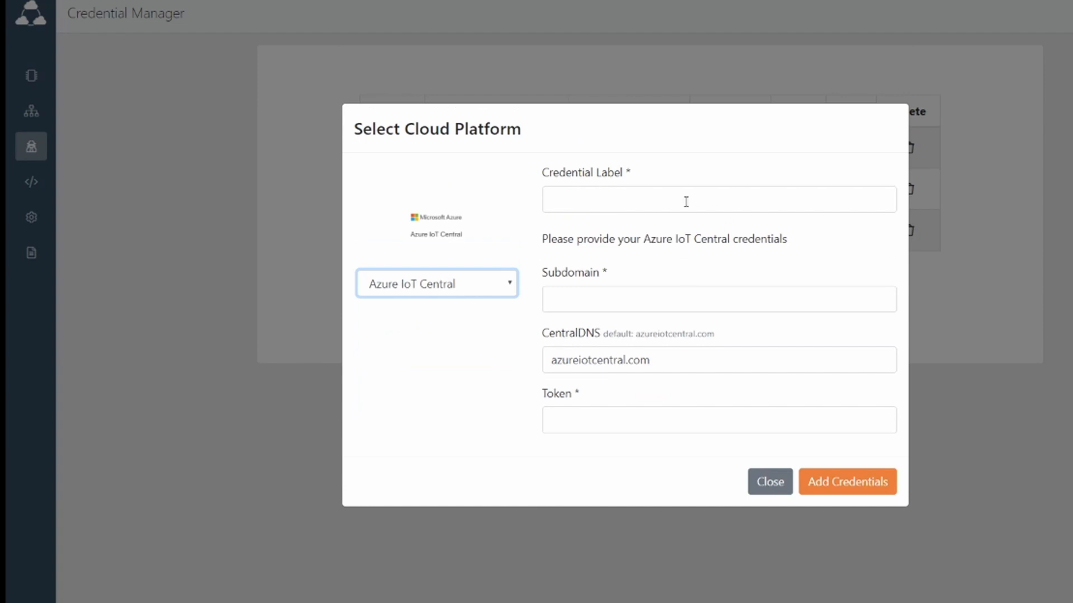
left_click(801, 194)
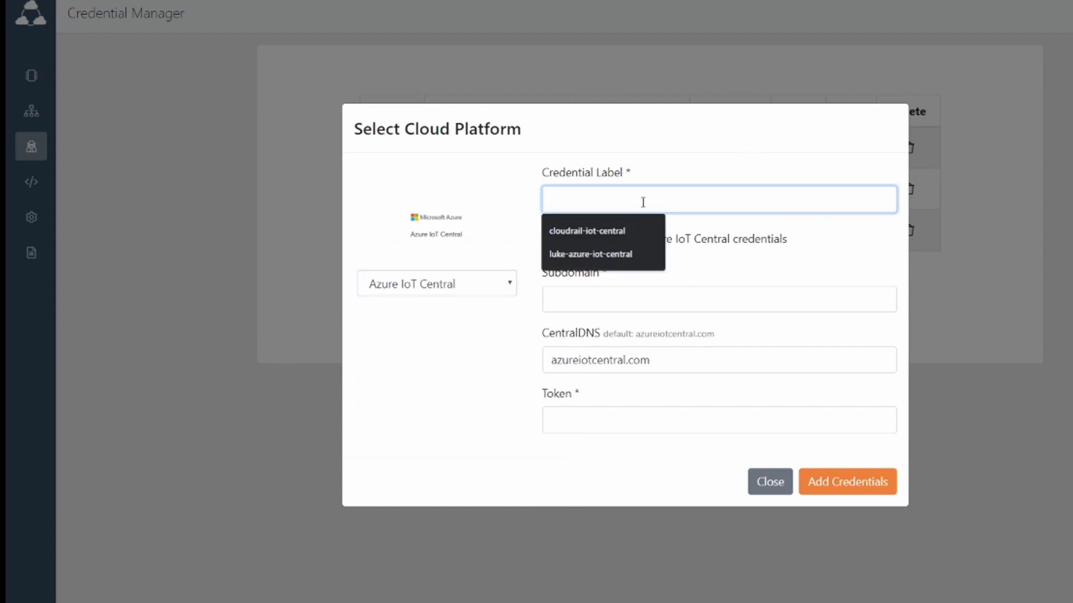
type("temperature")
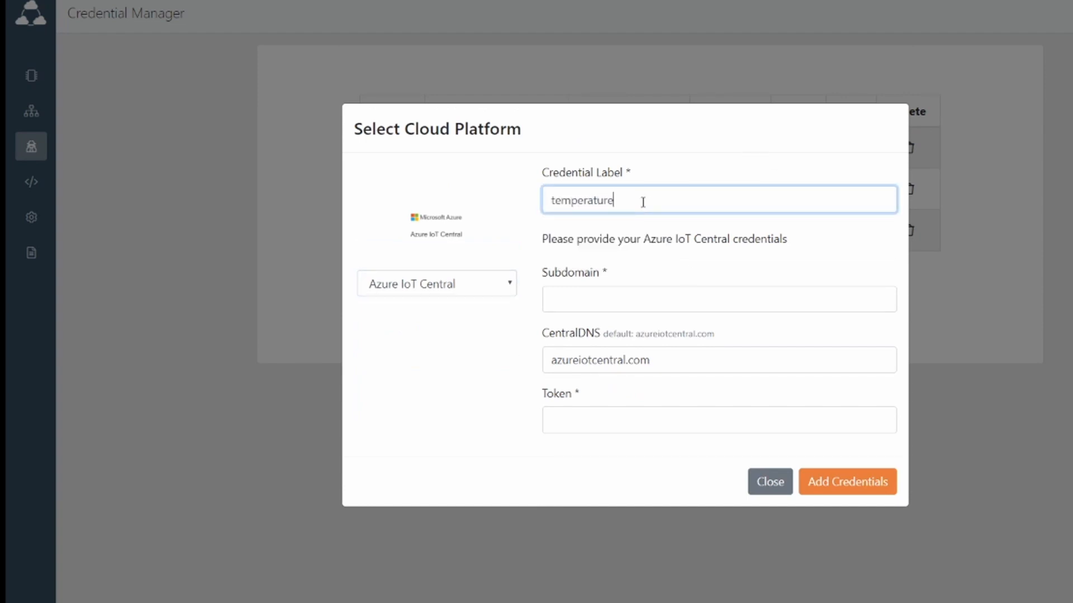
type("-azure")
left_click(632, 306)
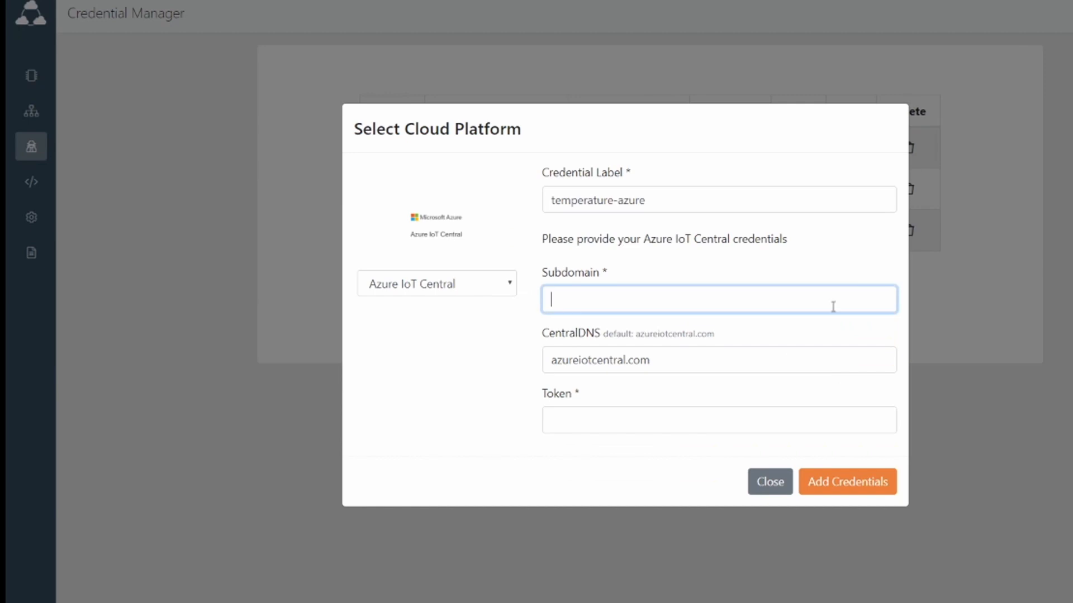
type("temperature-app")
left_click(606, 415)
Replace a wrongly pasted token with the SharedAccessSignature token from the clipboard
key("super+v")
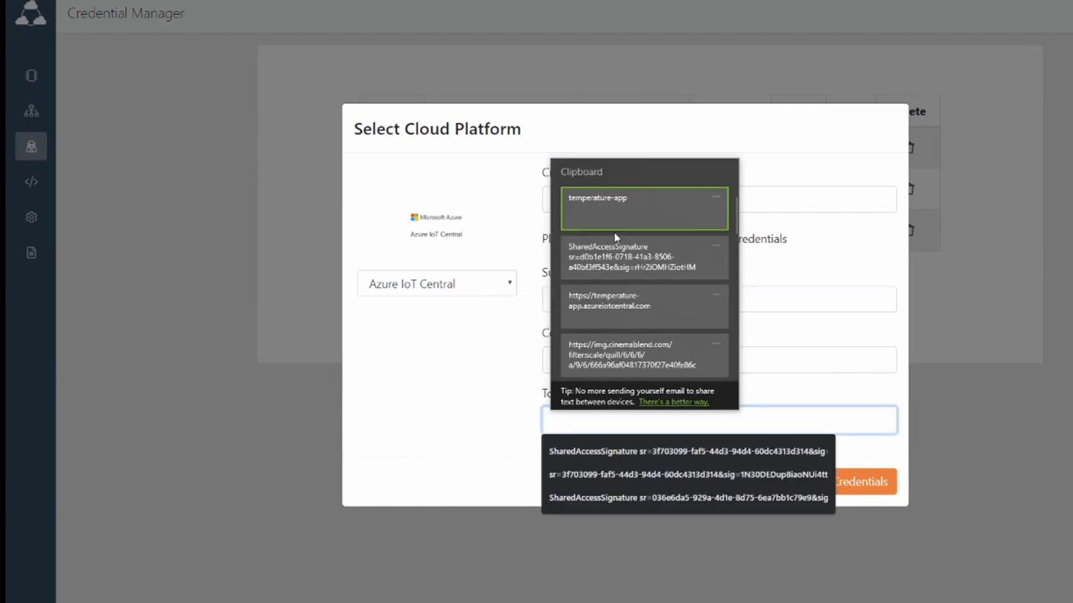
key("Return")
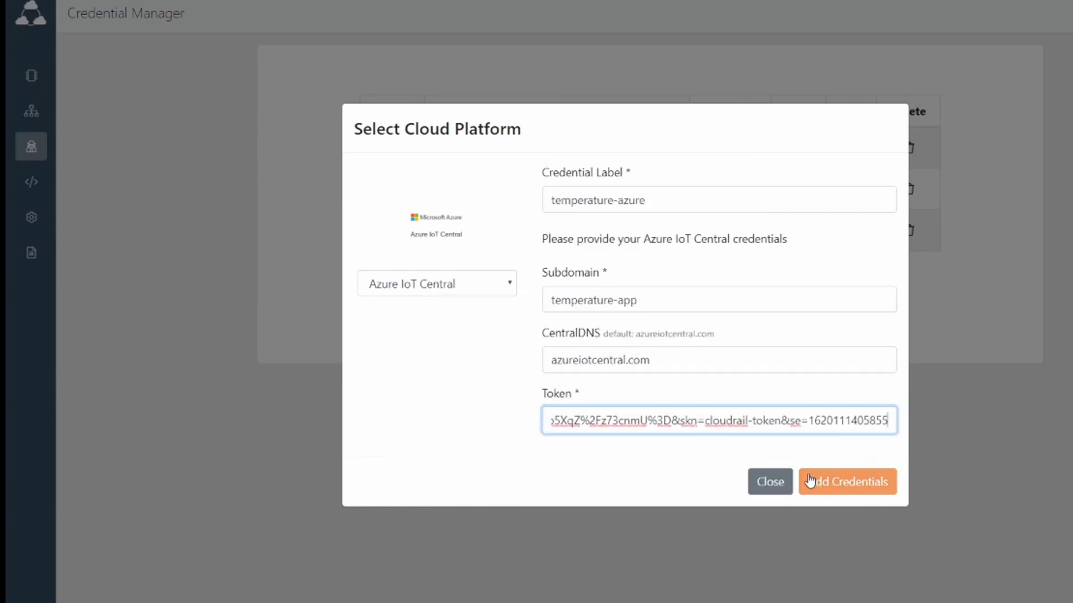
triple_click(725, 420)
key("BackSpace")
left_click(481, 476)
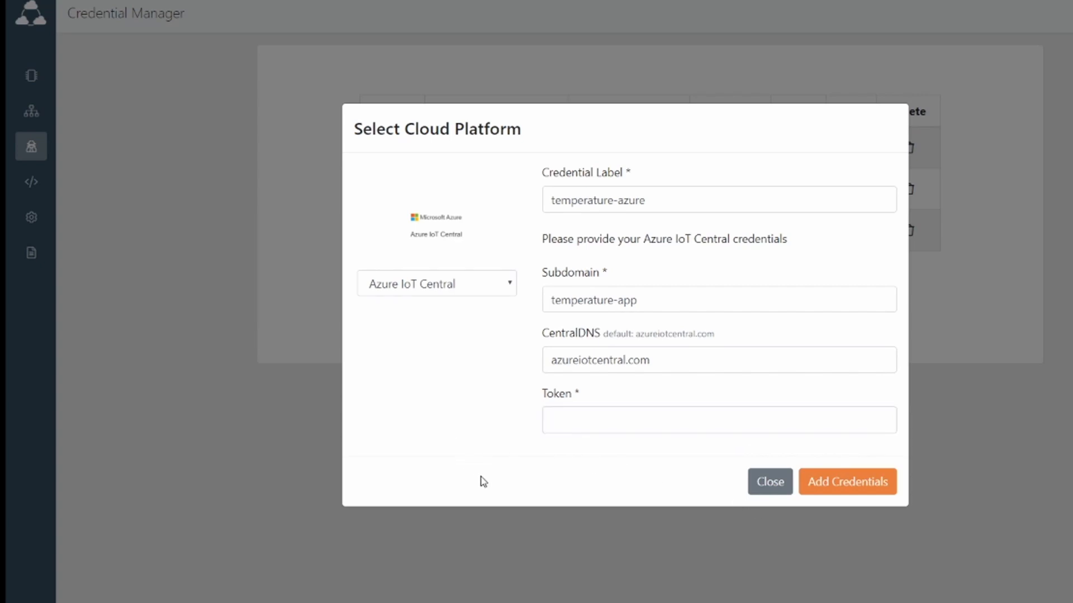
left_click(623, 423)
key("ctrl+v")
left_click(514, 450)
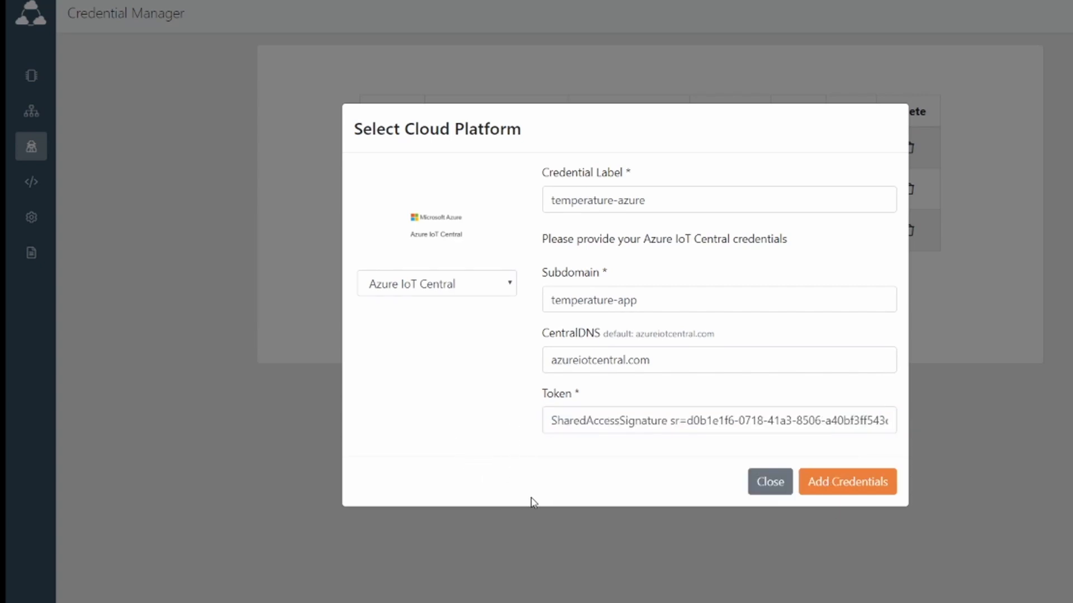
Save the credentials and start a new connection with the Temperature sensor as source
left_click(830, 491)
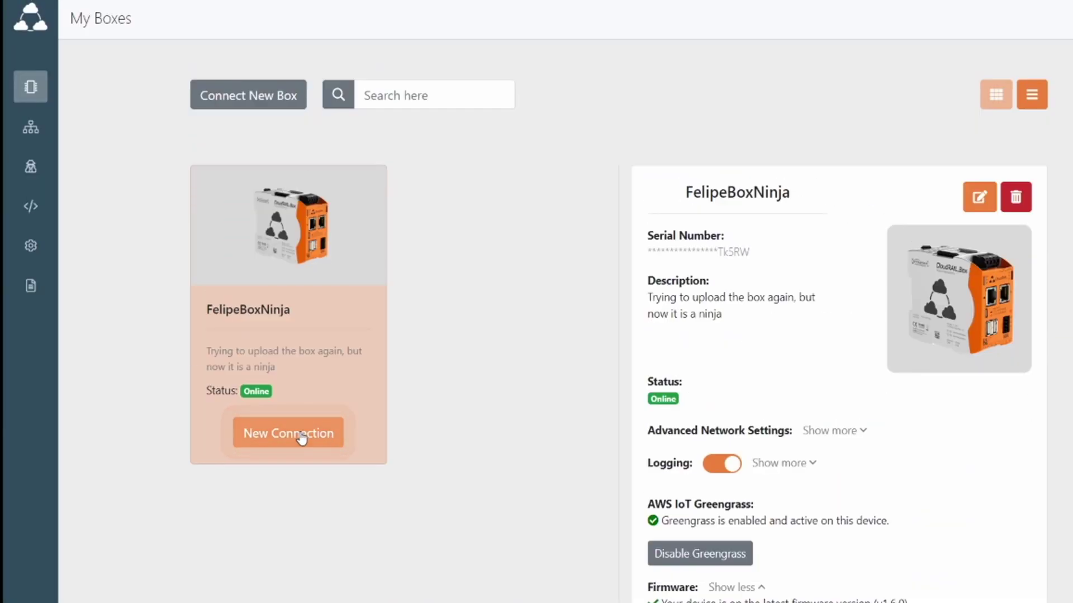
left_click(299, 432)
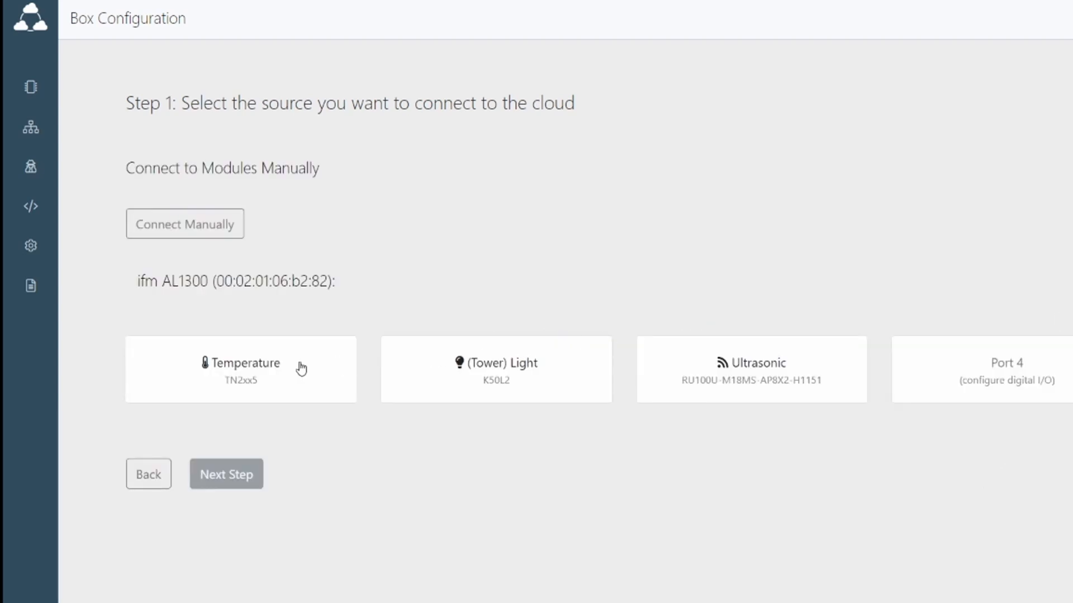
left_click(298, 368)
left_click(226, 474)
left_click(729, 475)
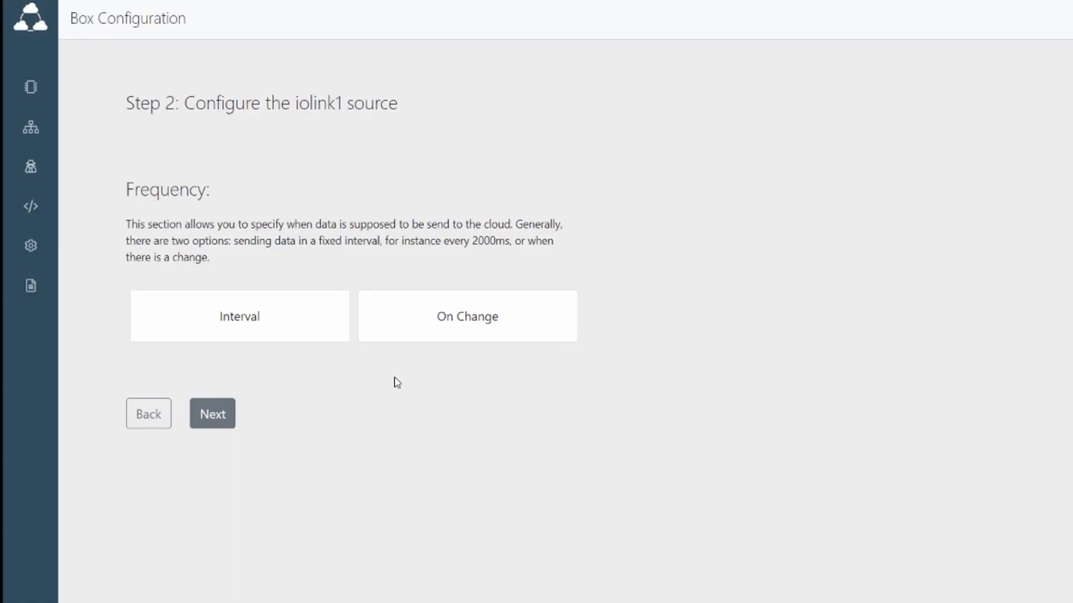
Set the sensor to send data at a fixed 3000 ms interval and continue to the service choice
left_click(242, 328)
left_click(235, 401)
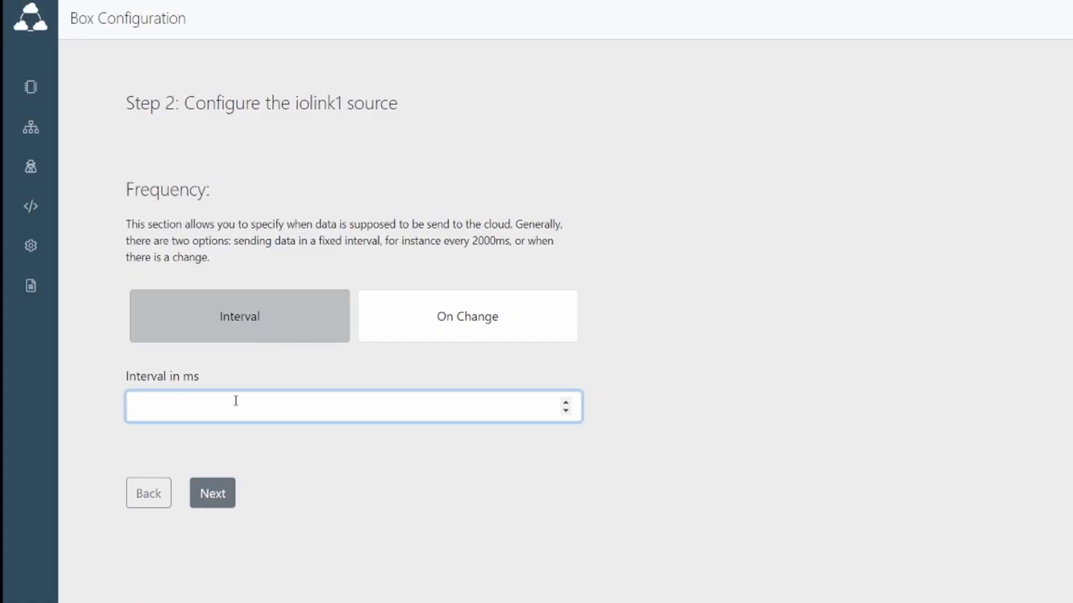
type("3000")
left_click(212, 496)
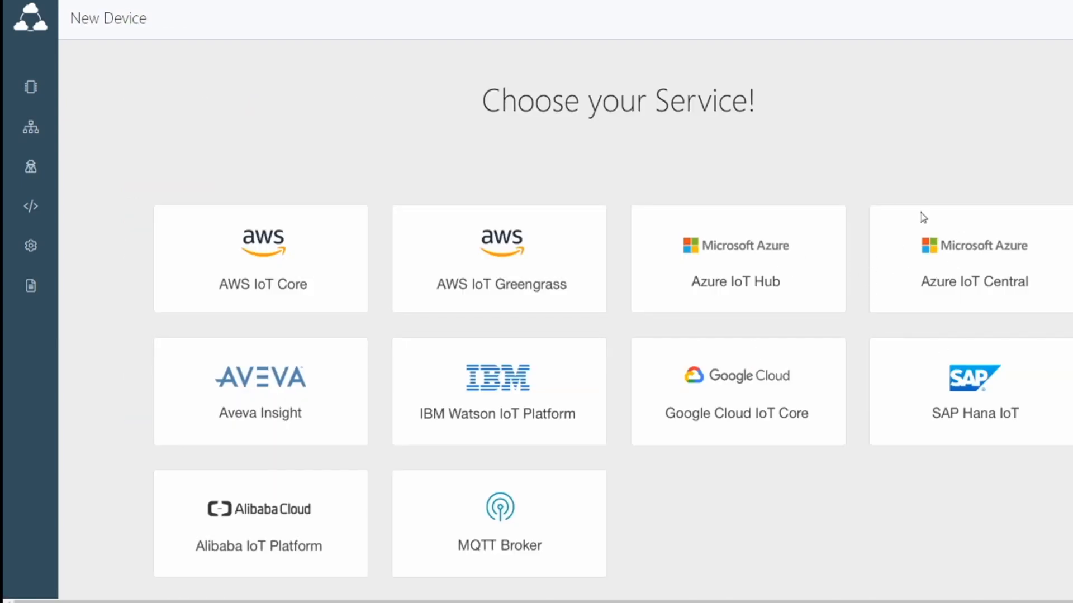
Create an Azure IoT Central device named DrCelcius
left_click(1013, 282)
left_click(656, 345)
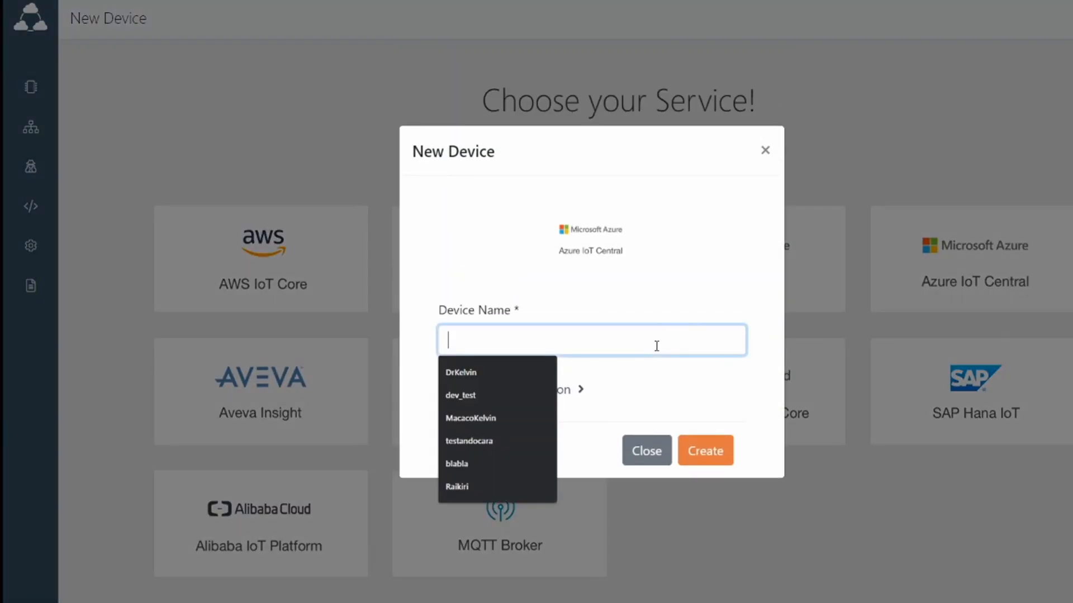
type("DrCelcius")
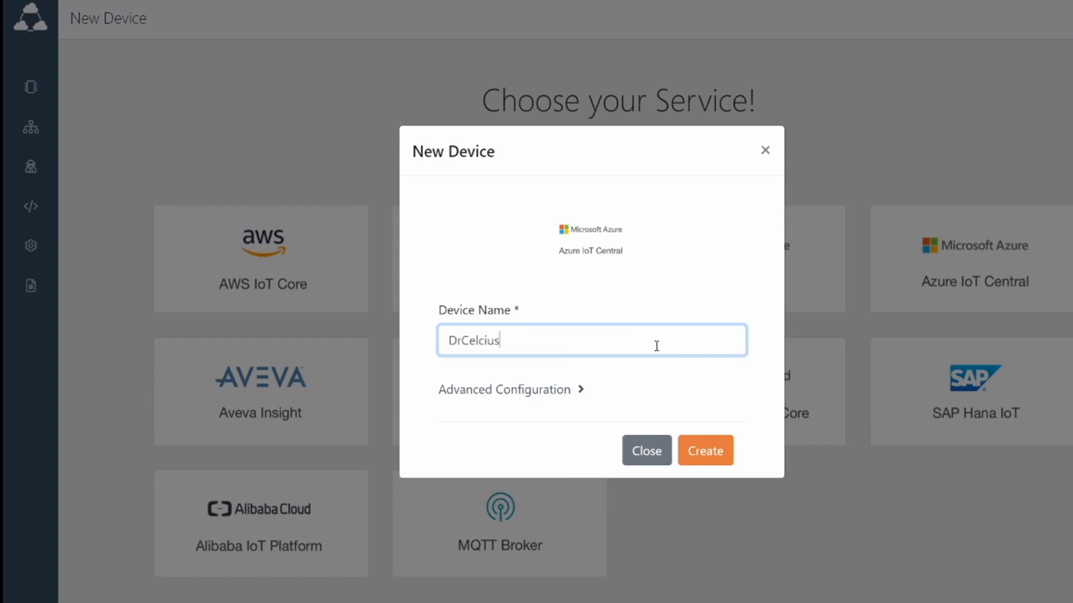
left_click(706, 453)
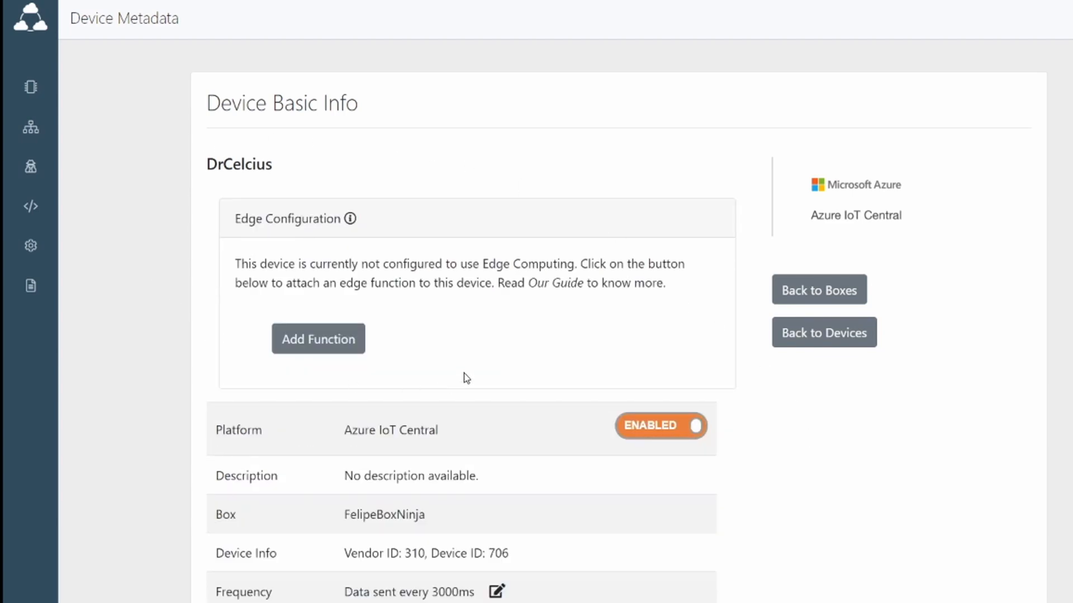
scroll(536, 335, "down", 2)
scroll(536, 335, "down", 2)
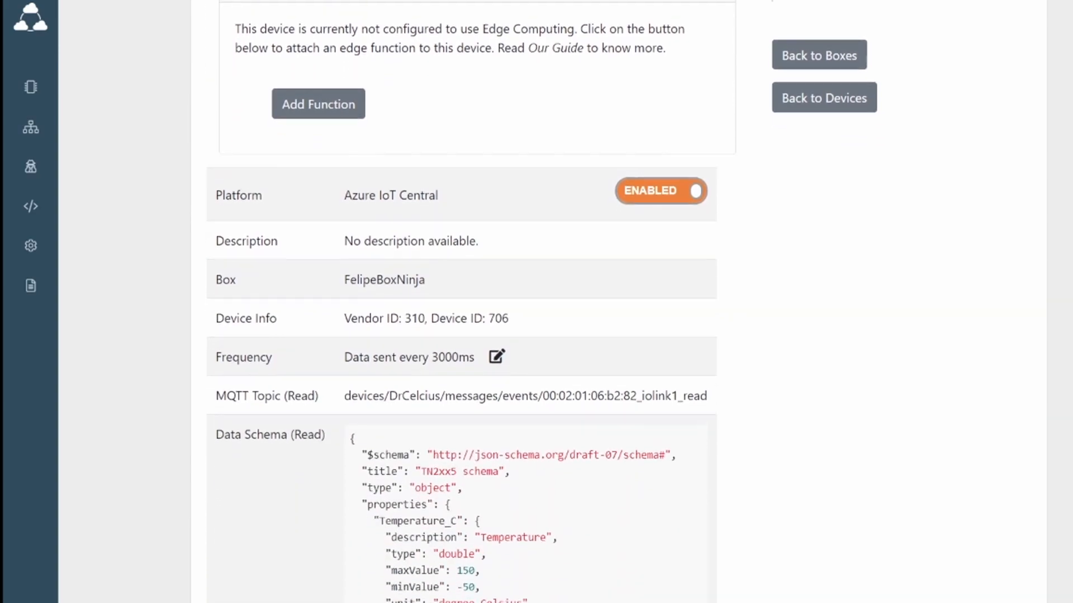
scroll(536, 335, "down", 2)
scroll(536, 336, "down", 2)
scroll(536, 336, "down", 2)
scroll(537, 335, "down", 2)
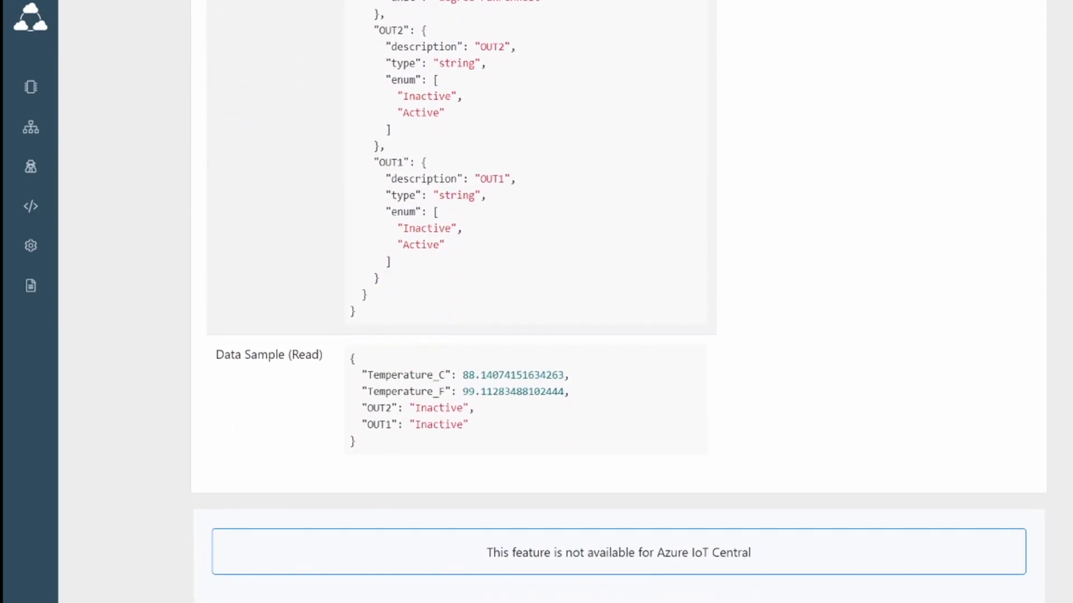
Select the DrCelcius Data Sample JSON with Temperature_C and Temperature_F readings
left_click_drag(349, 361, 364, 442)
left_click(363, 444)
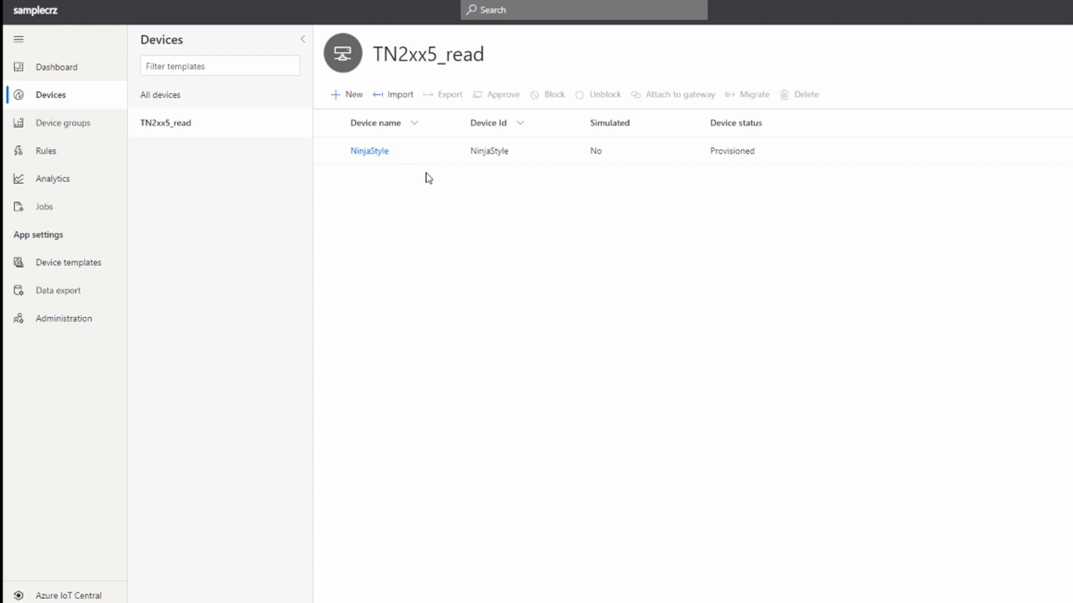
Return from the dashboard to the list of all devices
left_click(56, 67)
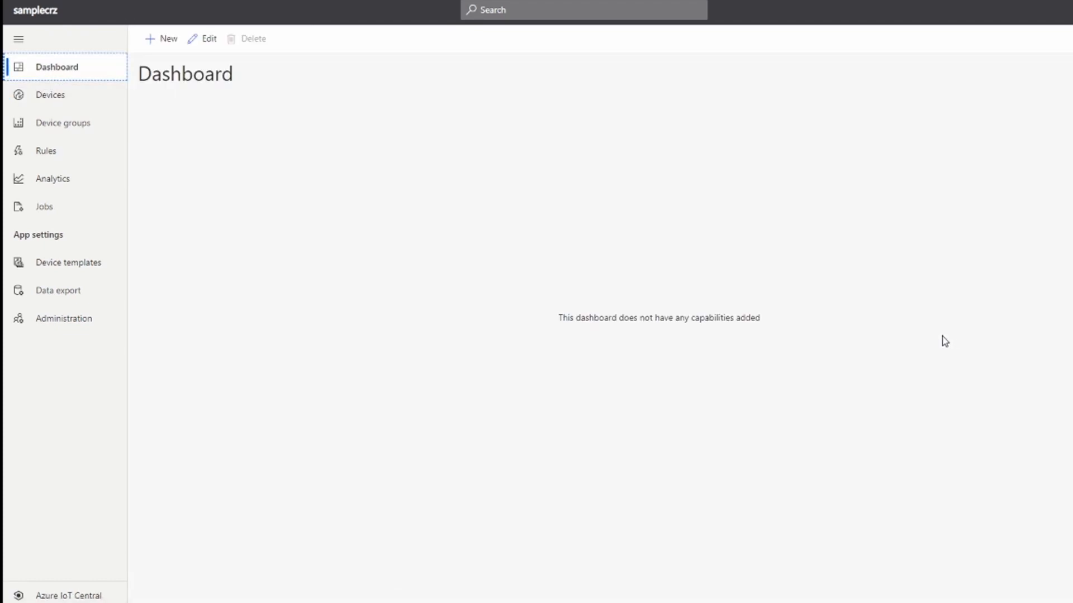
left_click(41, 97)
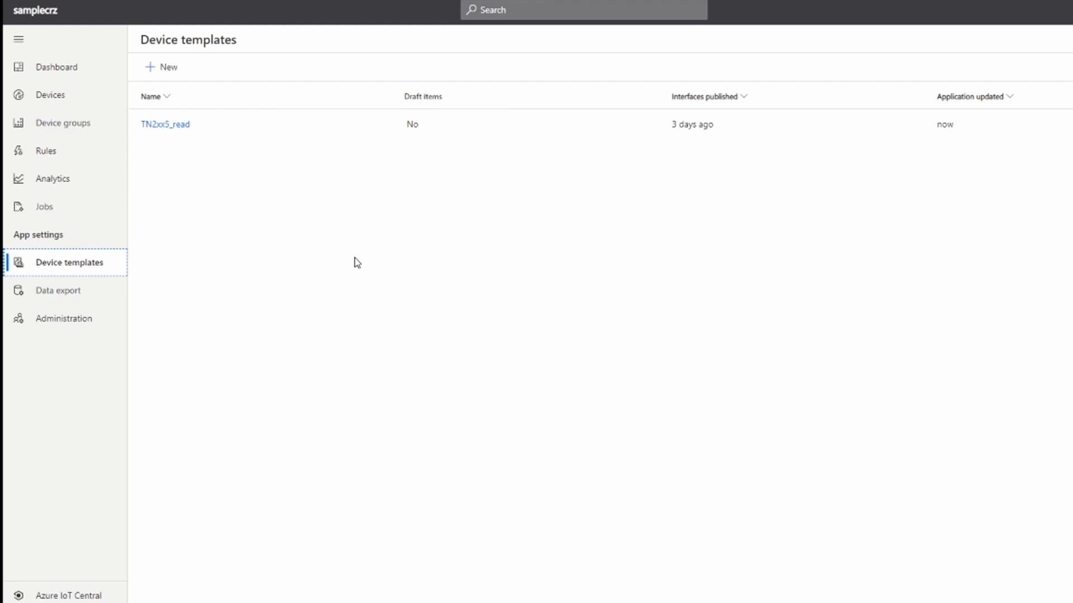
In TN2xx5_read's Far view, rename it C&F and add one tile charting Temperature_C and Temperature_F
left_click(172, 134)
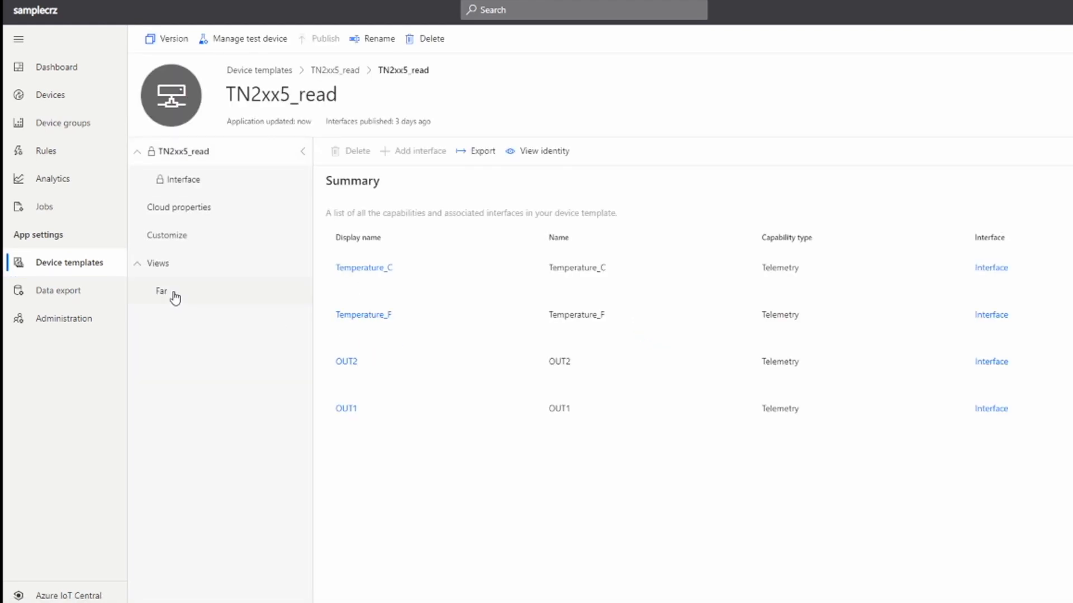
left_click(182, 269)
left_click(231, 295)
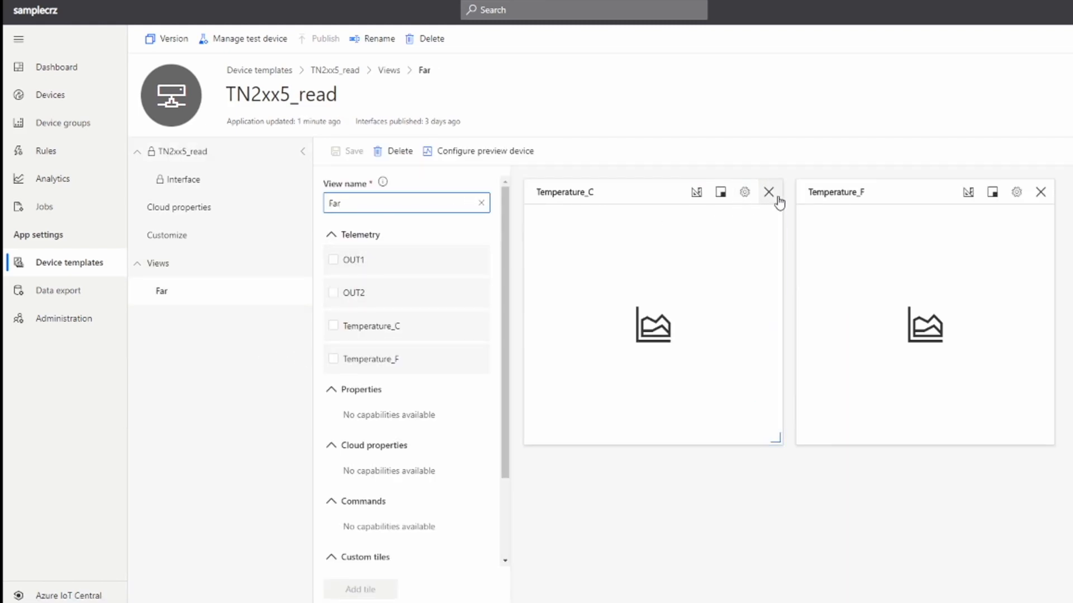
left_click(333, 327)
left_click(332, 358)
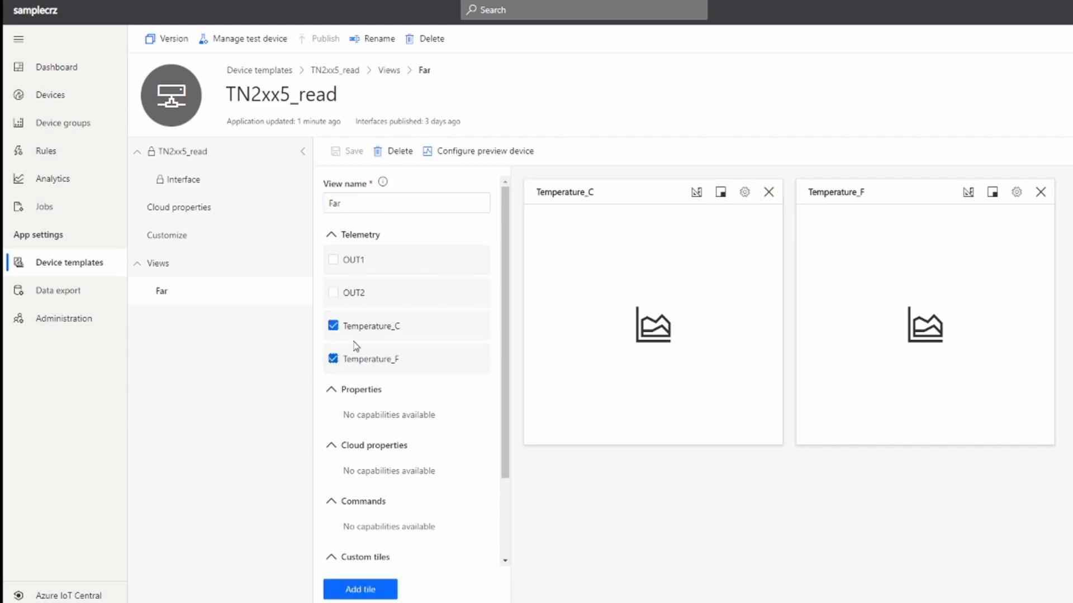
double_click(350, 203)
type("C")
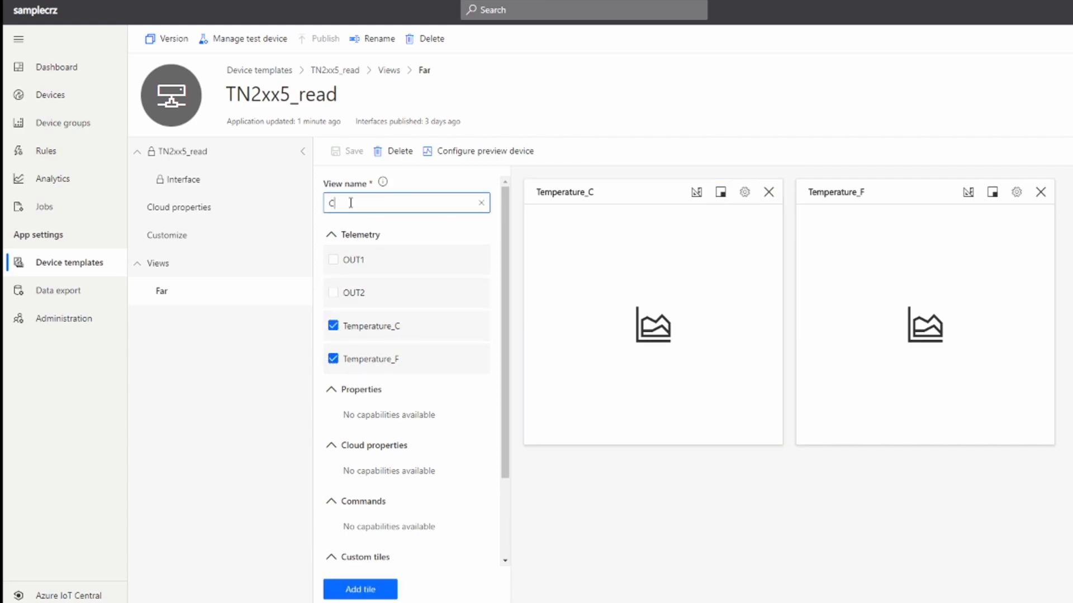
type("&F")
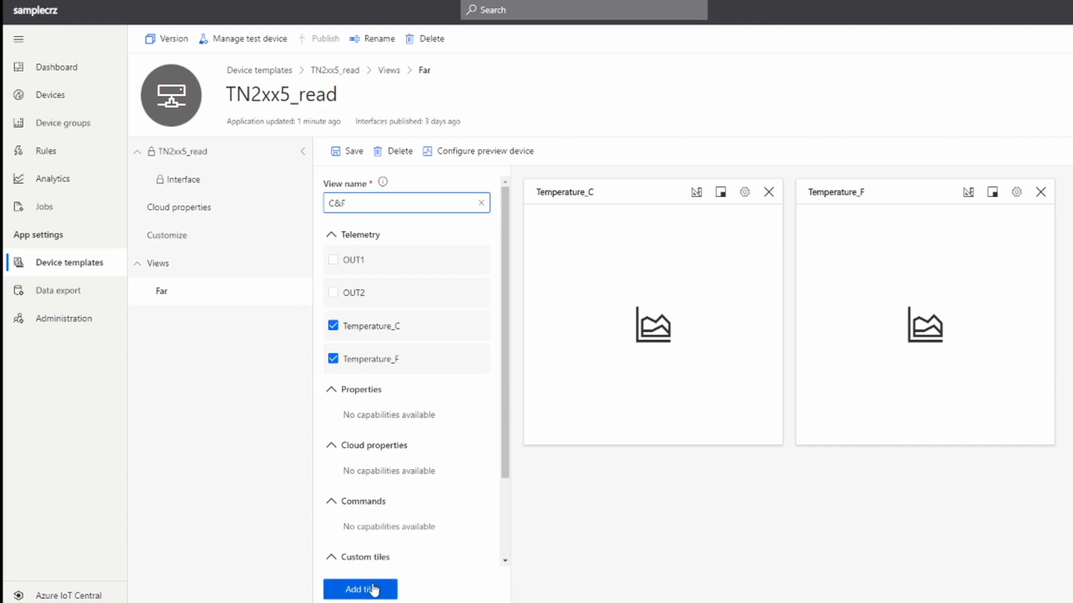
left_click(359, 588)
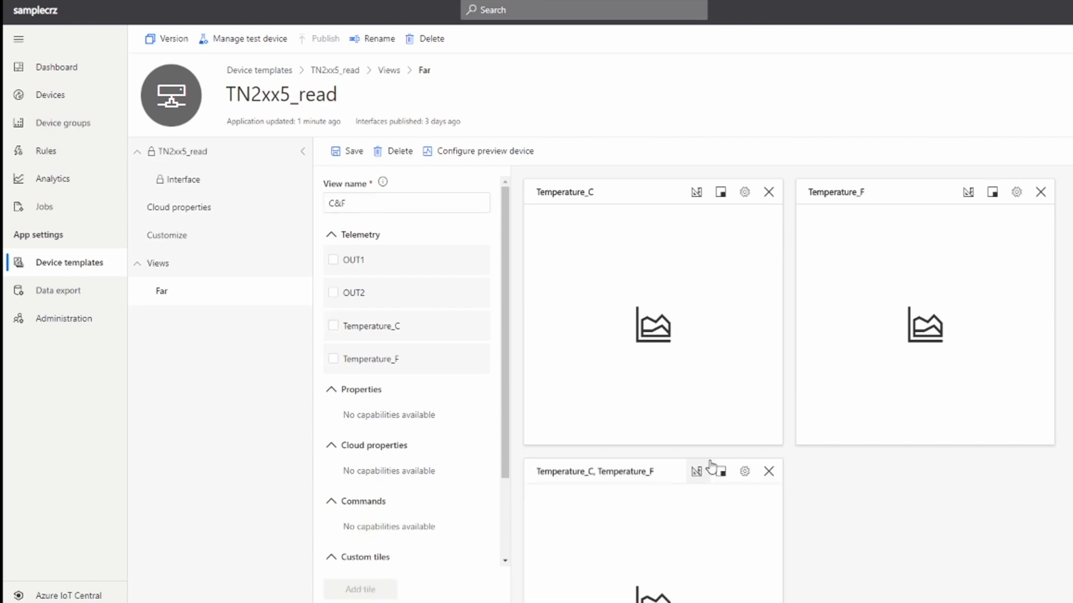
Move the combined tile to the top-left, remove the separate Temperature_C and Temperature_F tiles, and go to DrCelcius
left_click_drag(641, 473, 635, 177)
left_click_drag(863, 251, 952, 244)
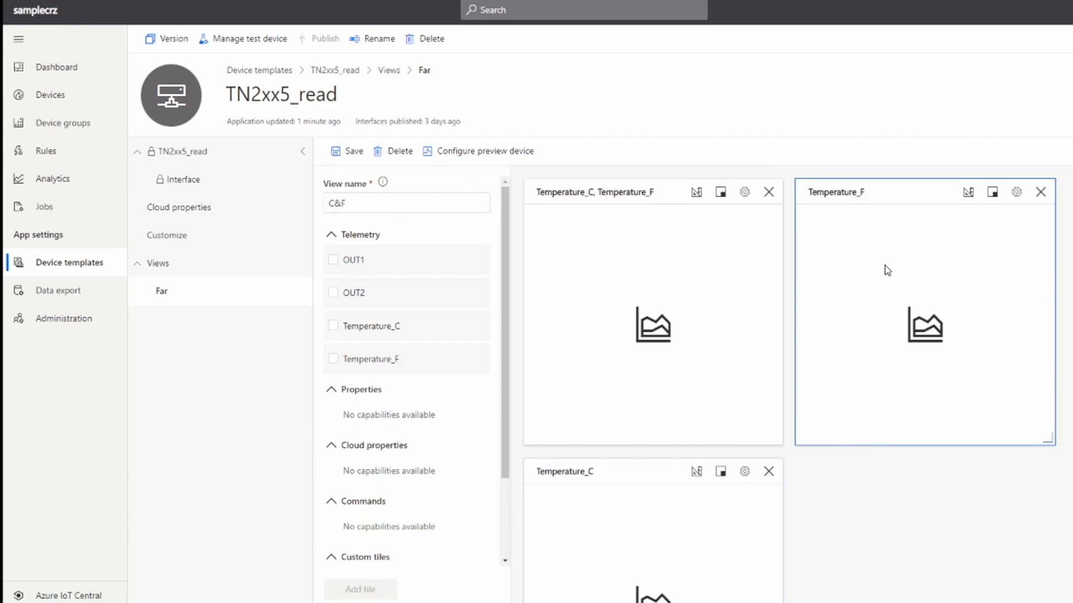
left_click(1040, 192)
left_click(769, 471)
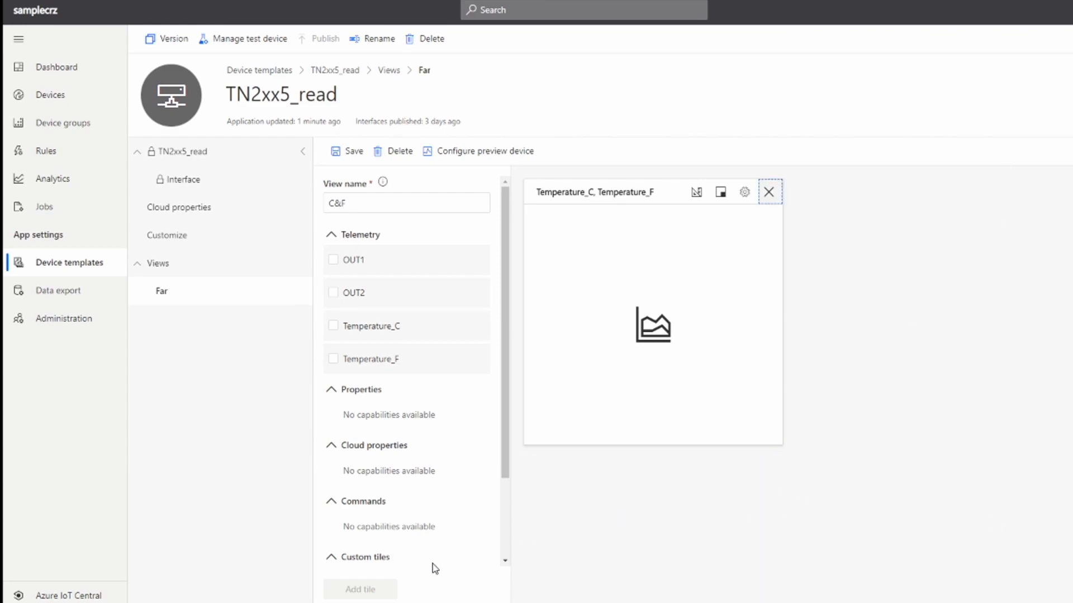
left_click(51, 95)
left_click(368, 151)
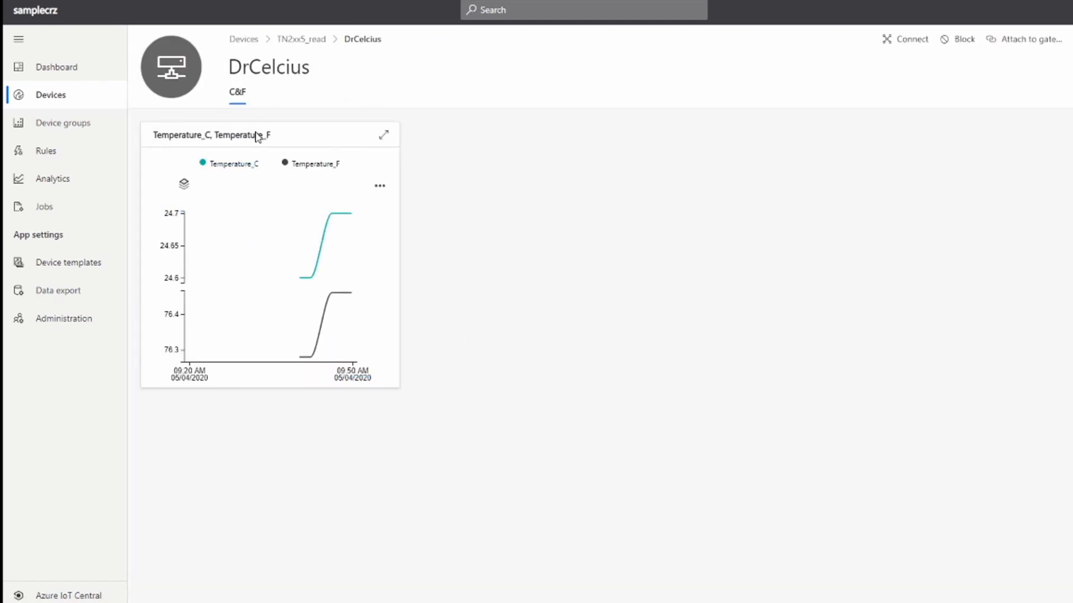
Expand the DrCelcius Temperature_C/Temperature_F chart tile to a full-page view
left_click(383, 136)
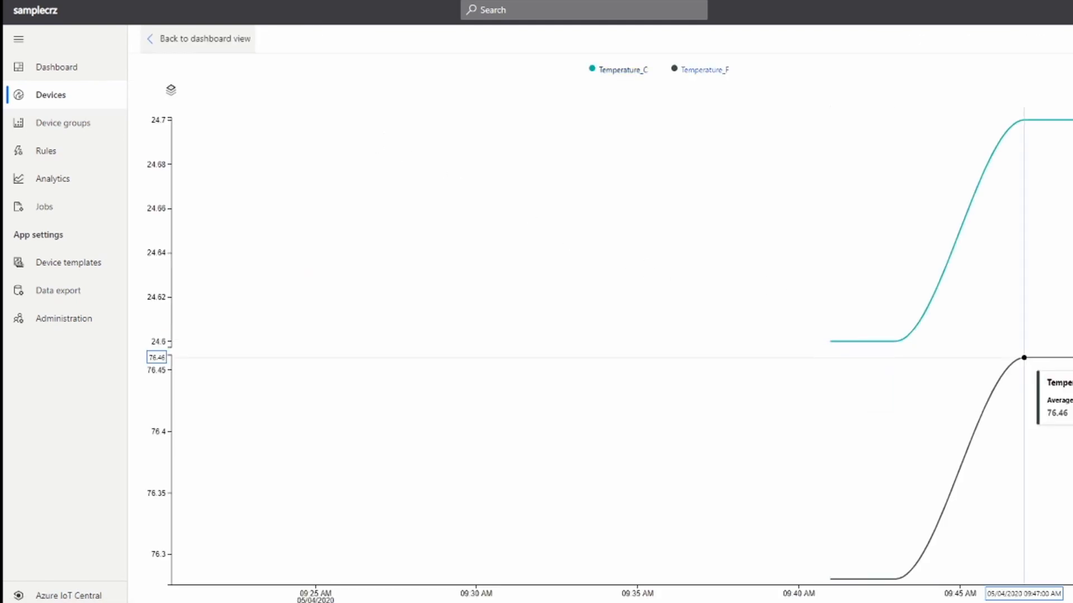